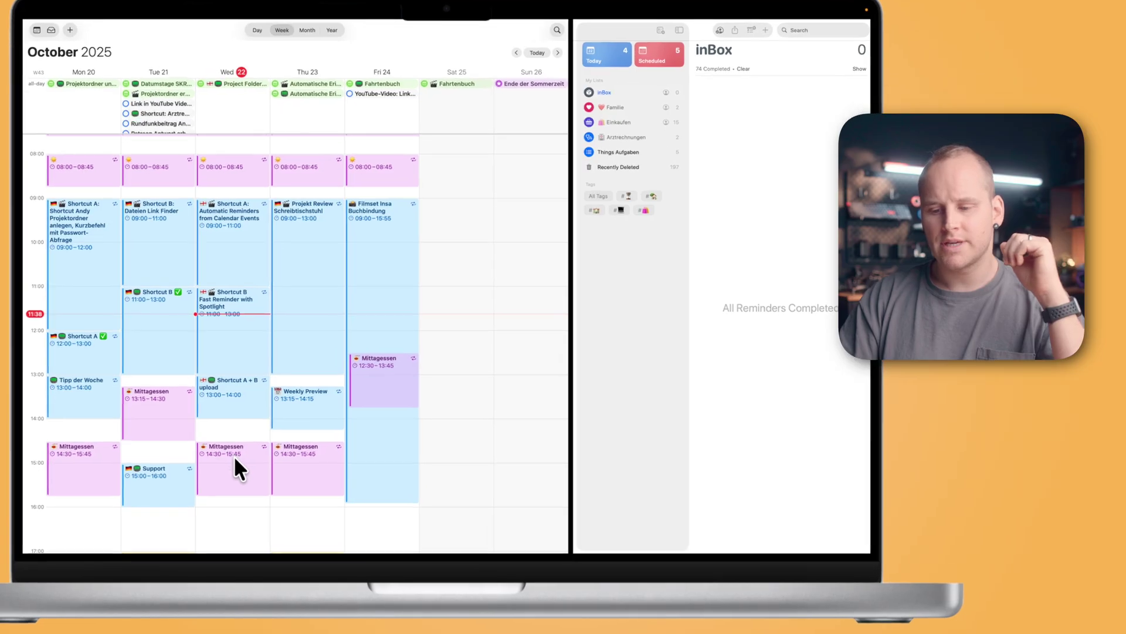
- Inspect the Wednesday Mittagessen event's date, repeat and alert settings
double_click(237, 464)
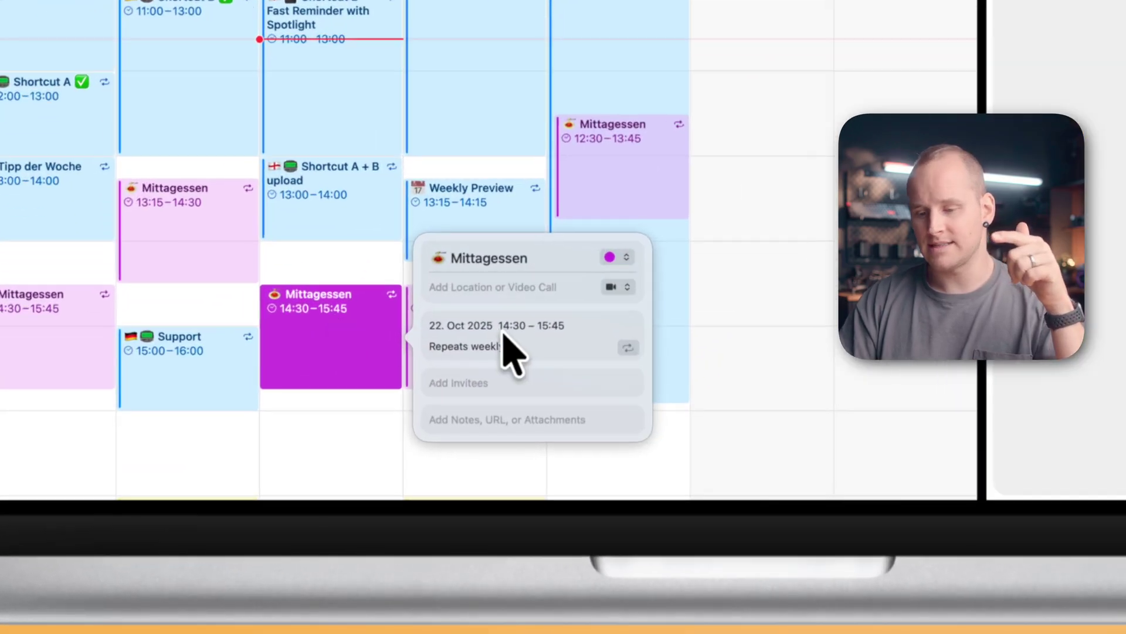
left_click(520, 349)
left_click(535, 394)
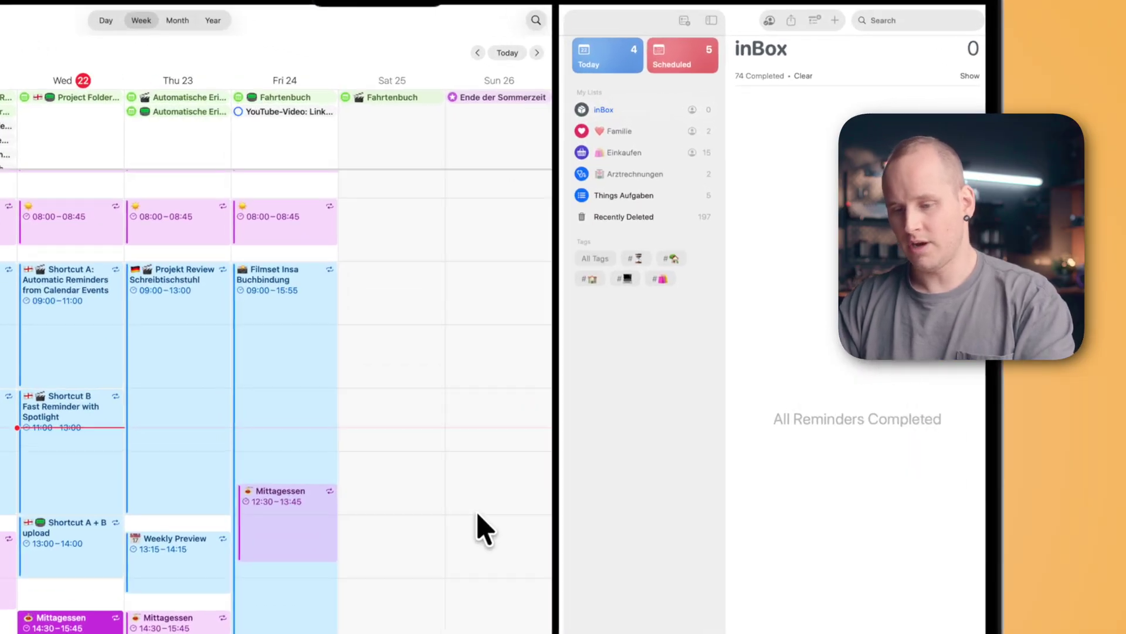
- Run the Calendar Event to Reminder shortcut from Spotlight via 'ctr', then dismiss the results
key("super+space")
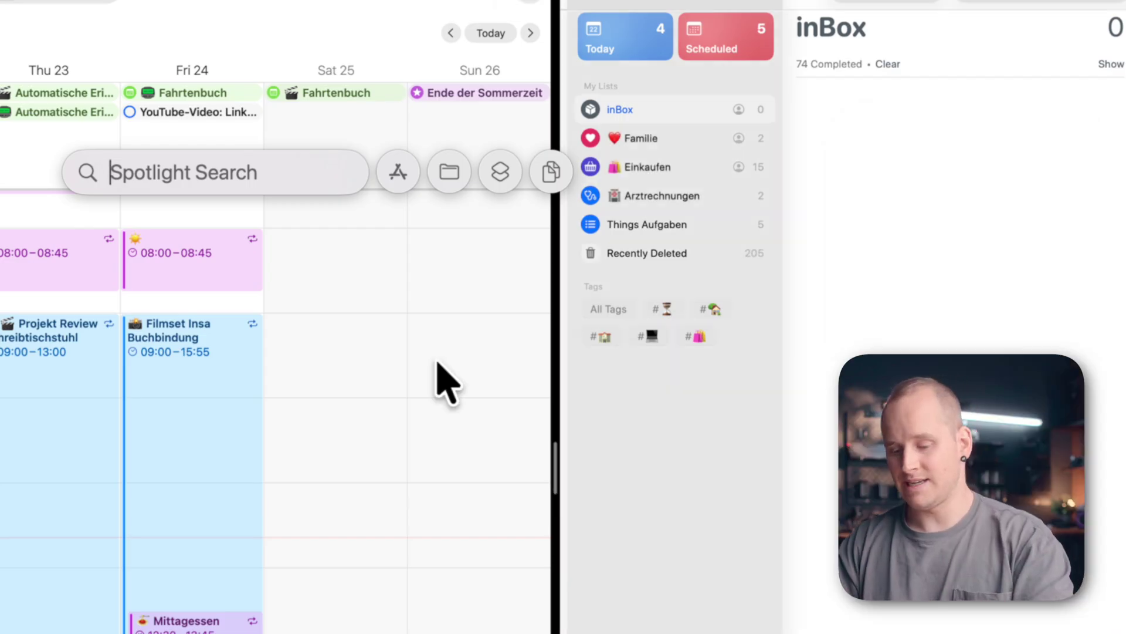
type("ctr")
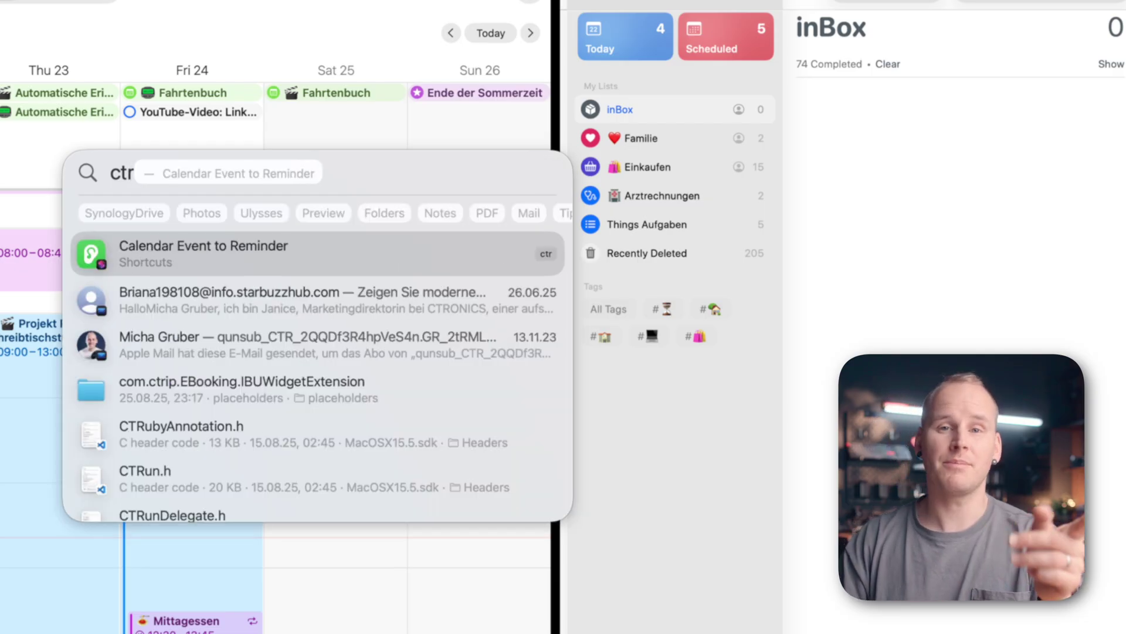
key("Return")
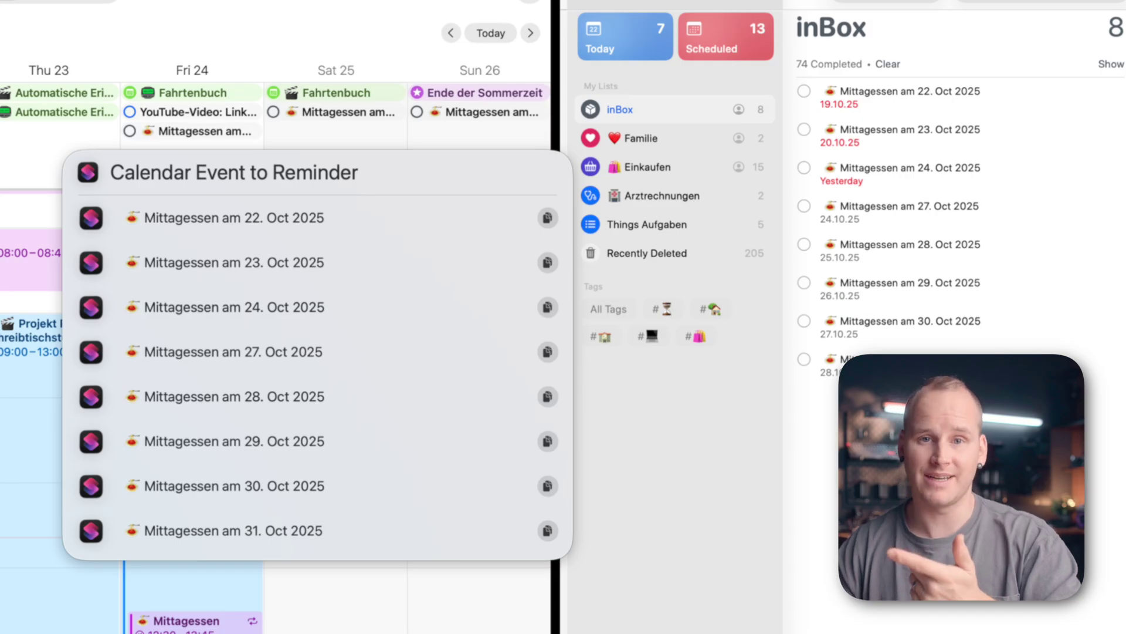
key("Escape")
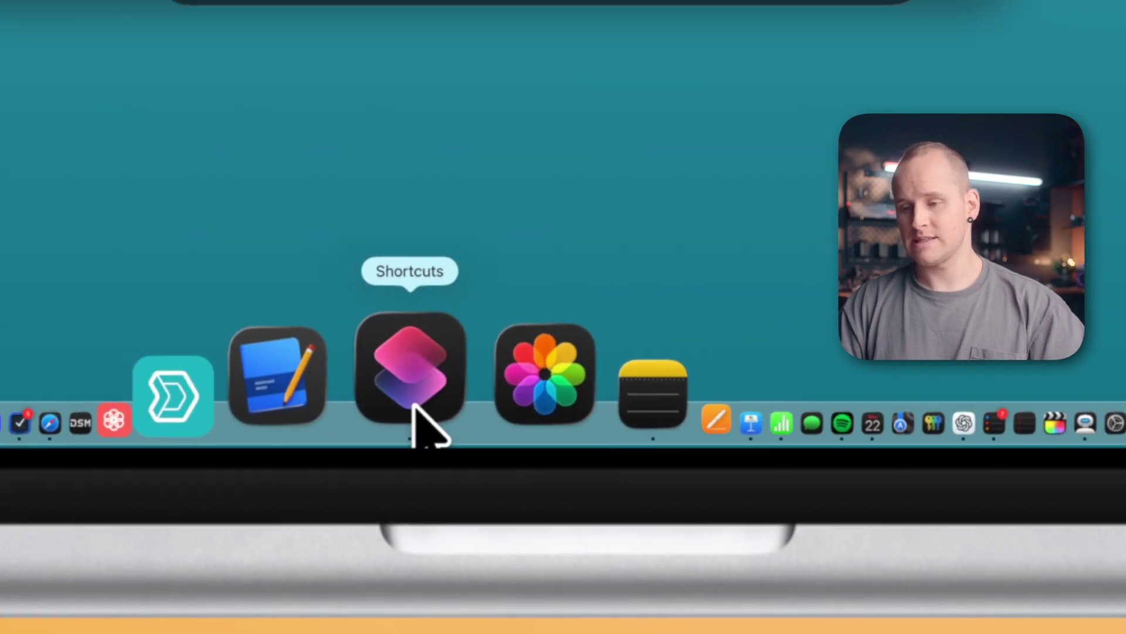
- Launch Shortcuts and create a new blank shortcut titled 'Calendar to Reminders'
left_click(426, 391)
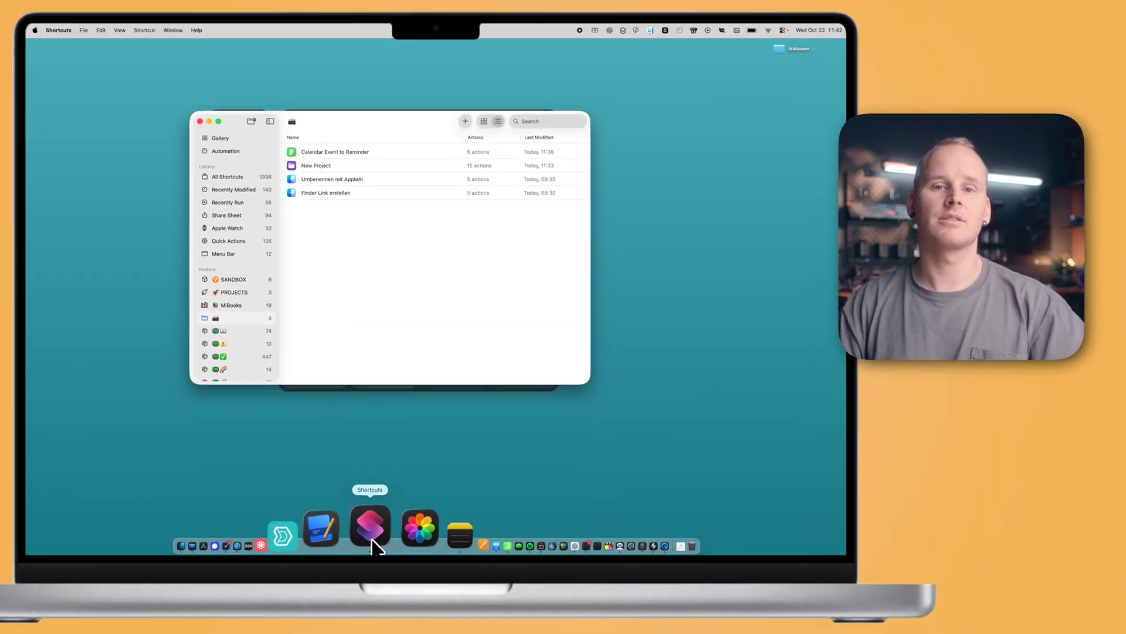
left_click(478, 112)
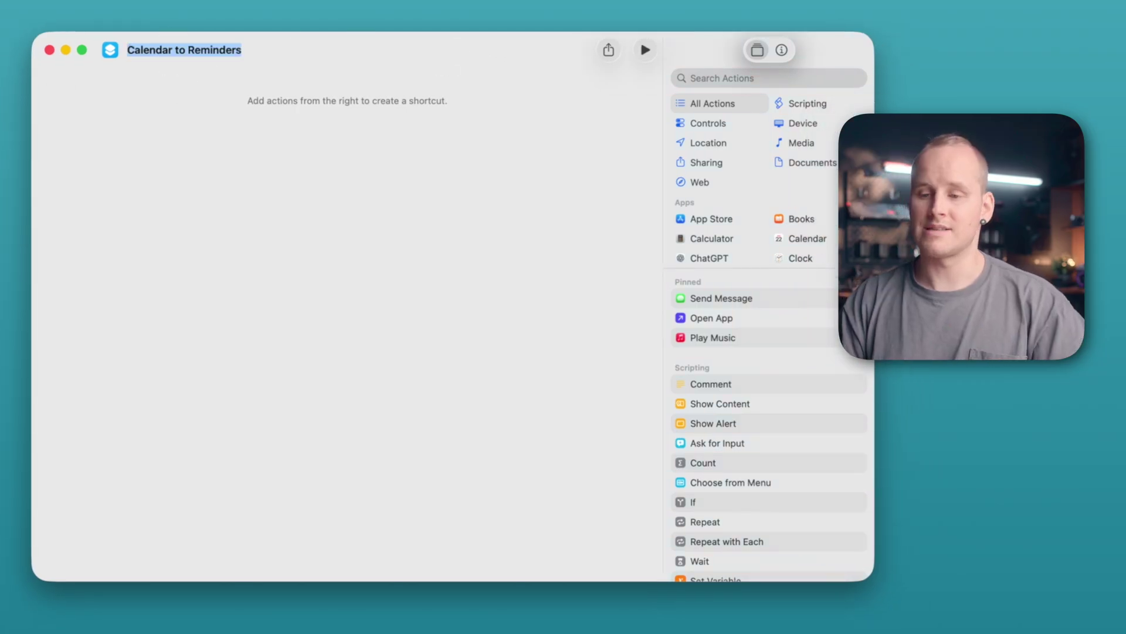
left_click(110, 51)
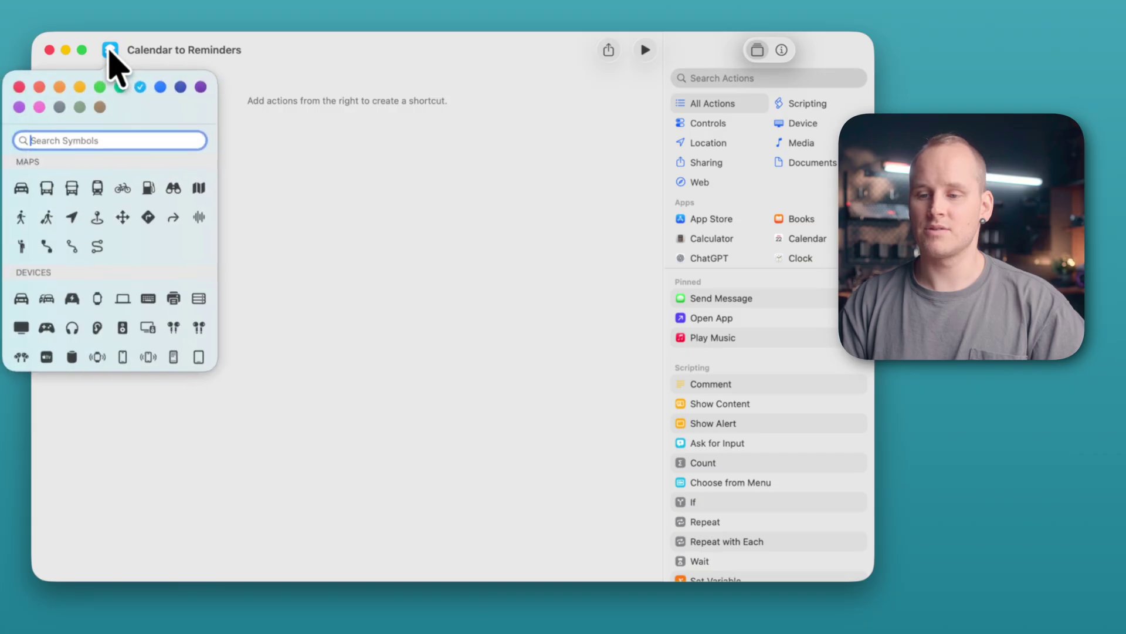
left_click(417, 173)
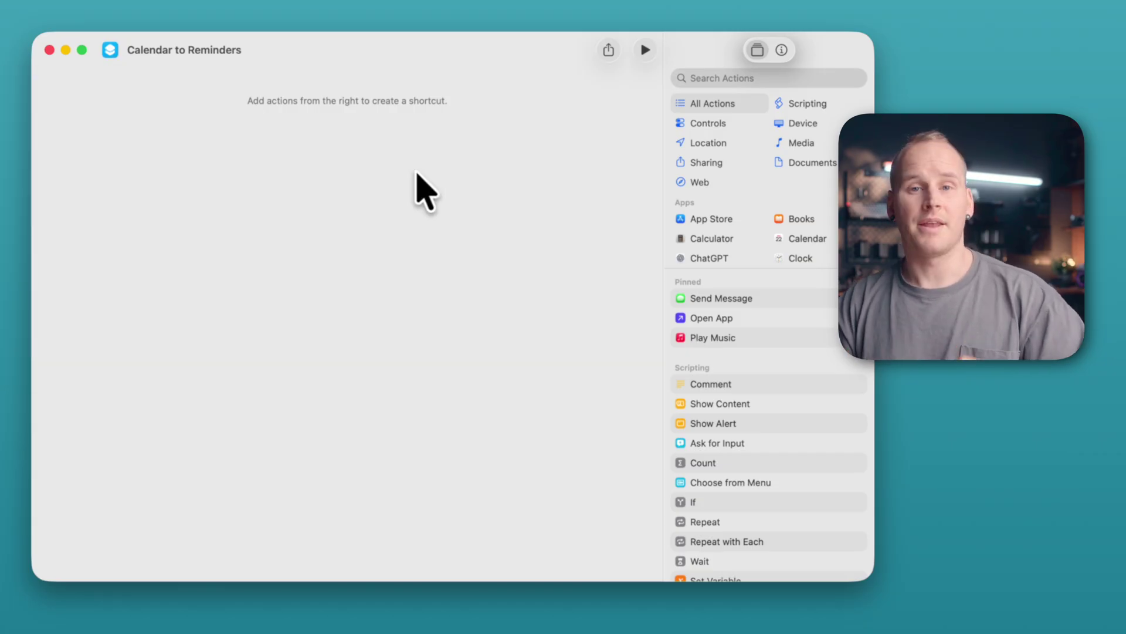
- Add Find Calendar Events filtered to start dates within the next 15 days
left_click(774, 78)
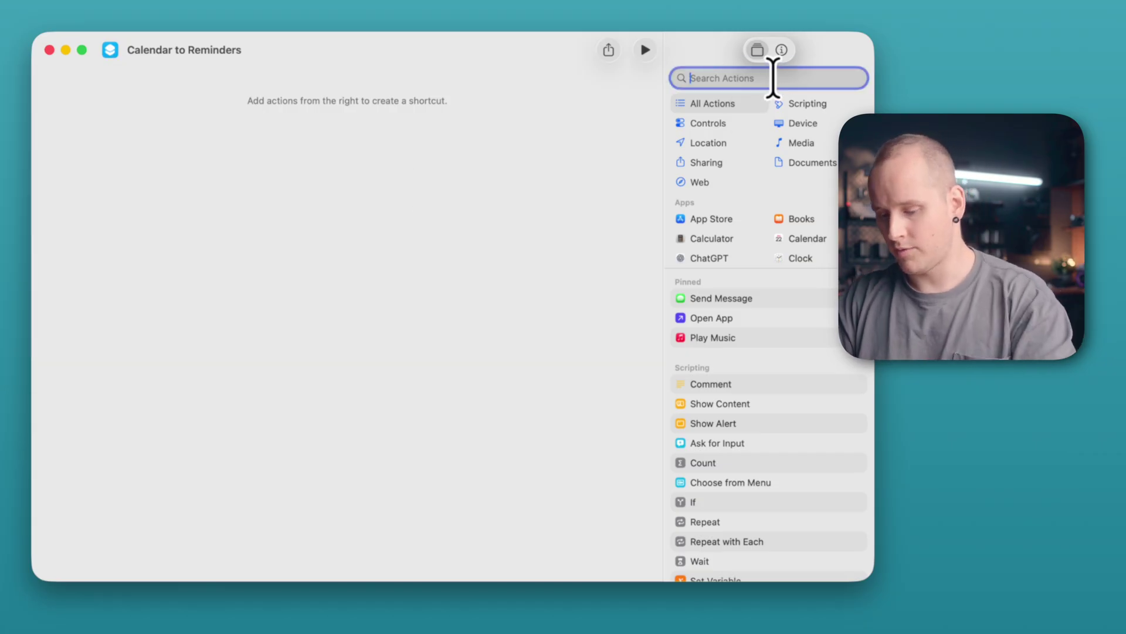
type("search calen")
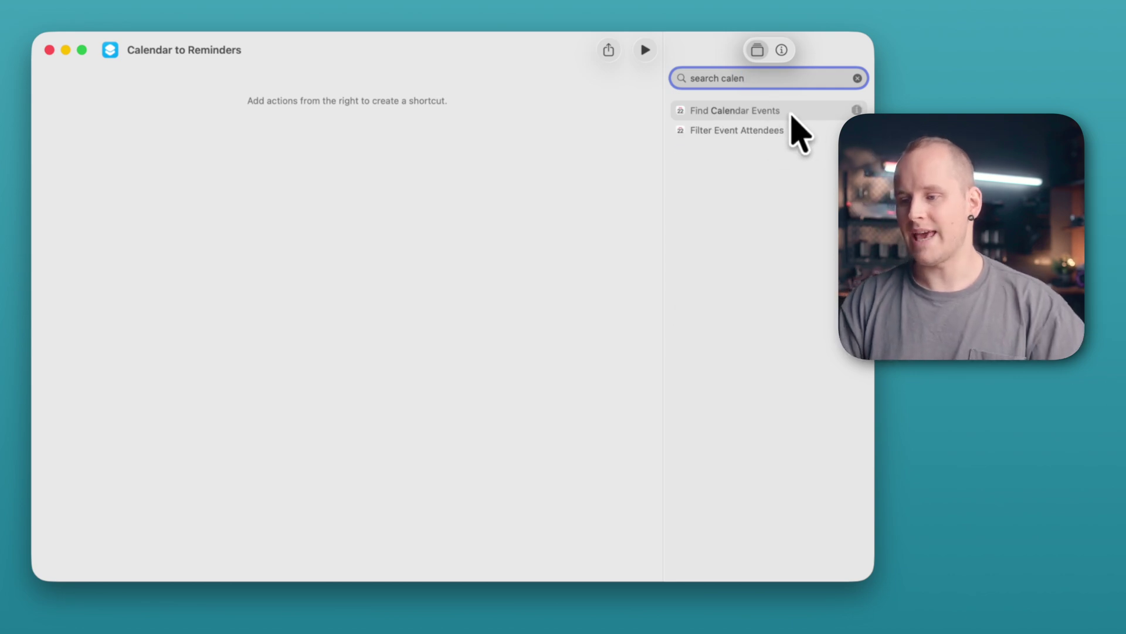
left_click(791, 114)
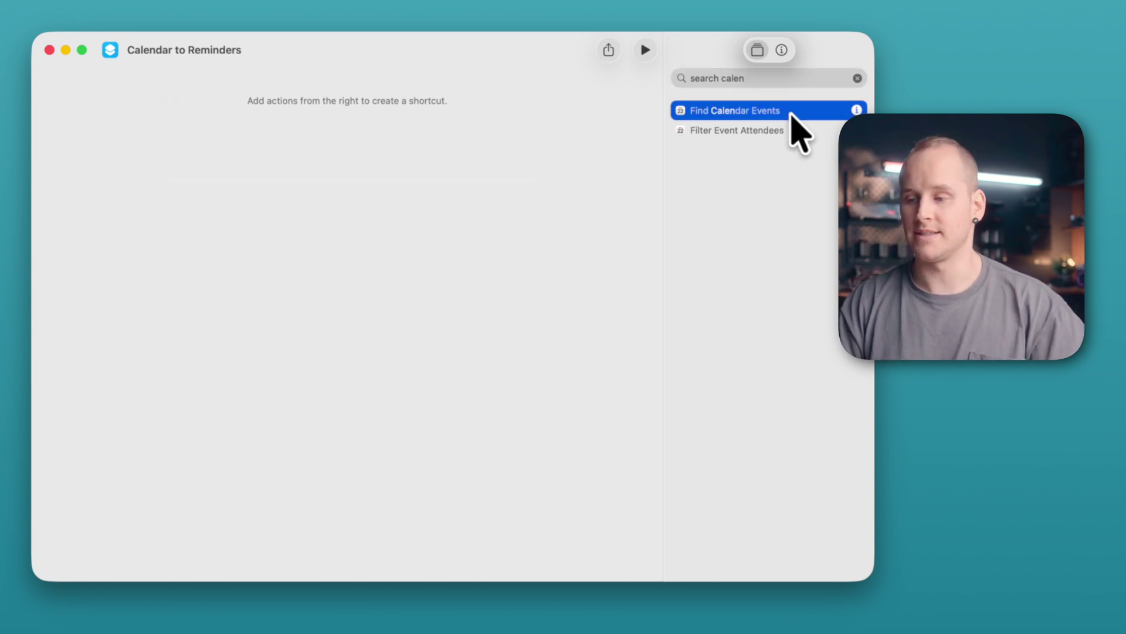
double_click(791, 114)
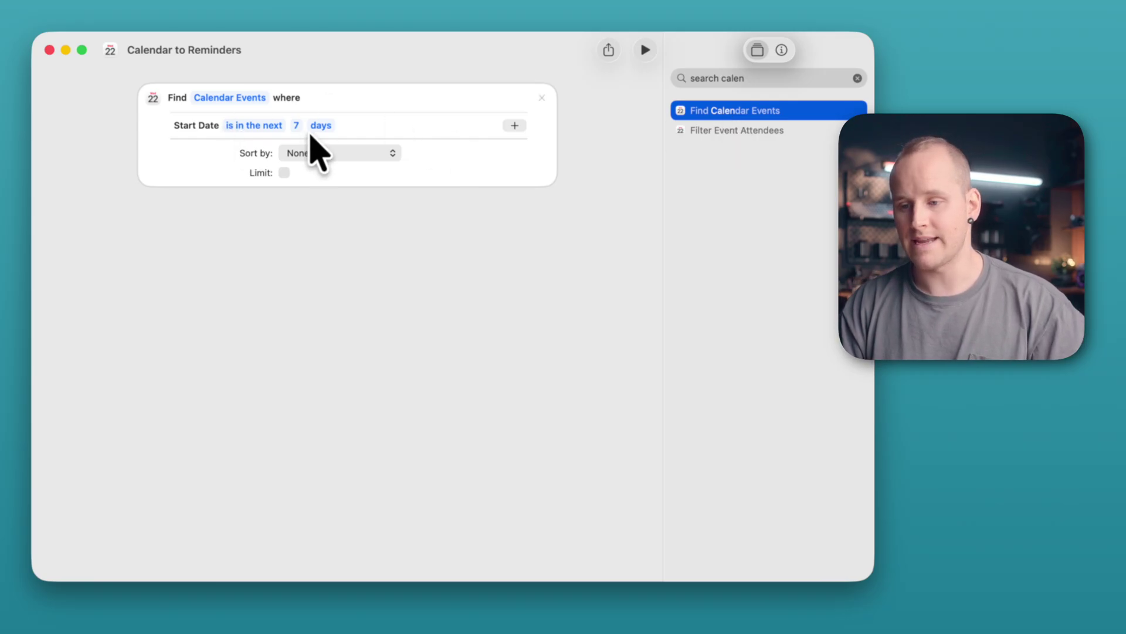
left_click(299, 126)
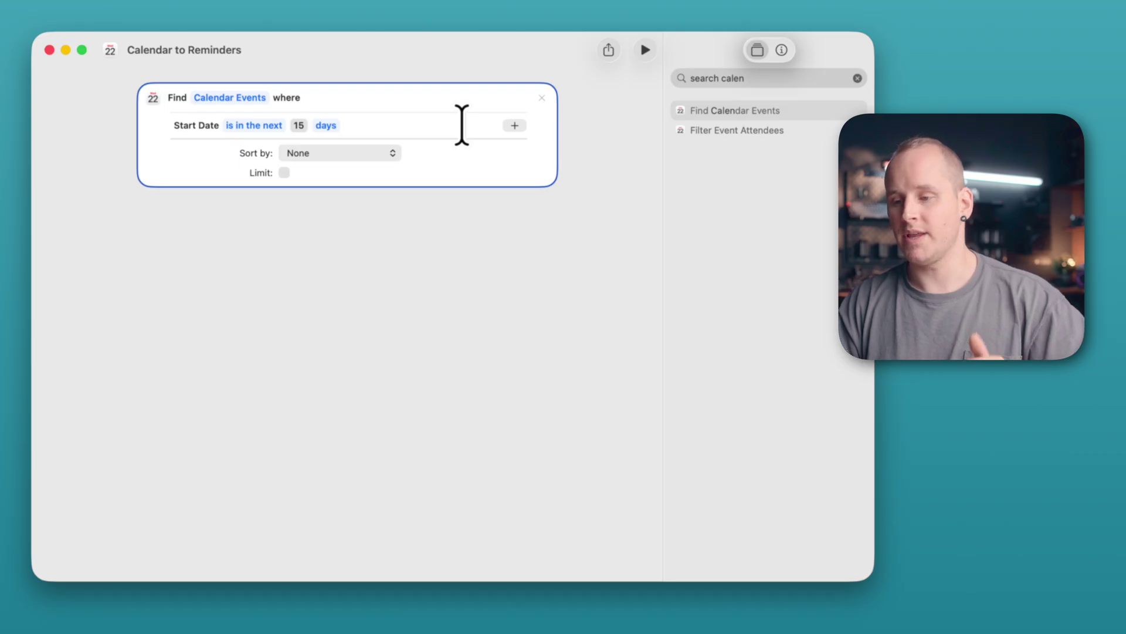
- Add a 'Title contains Mittagessen' filter and remove the extra Calendar condition
left_click(516, 125)
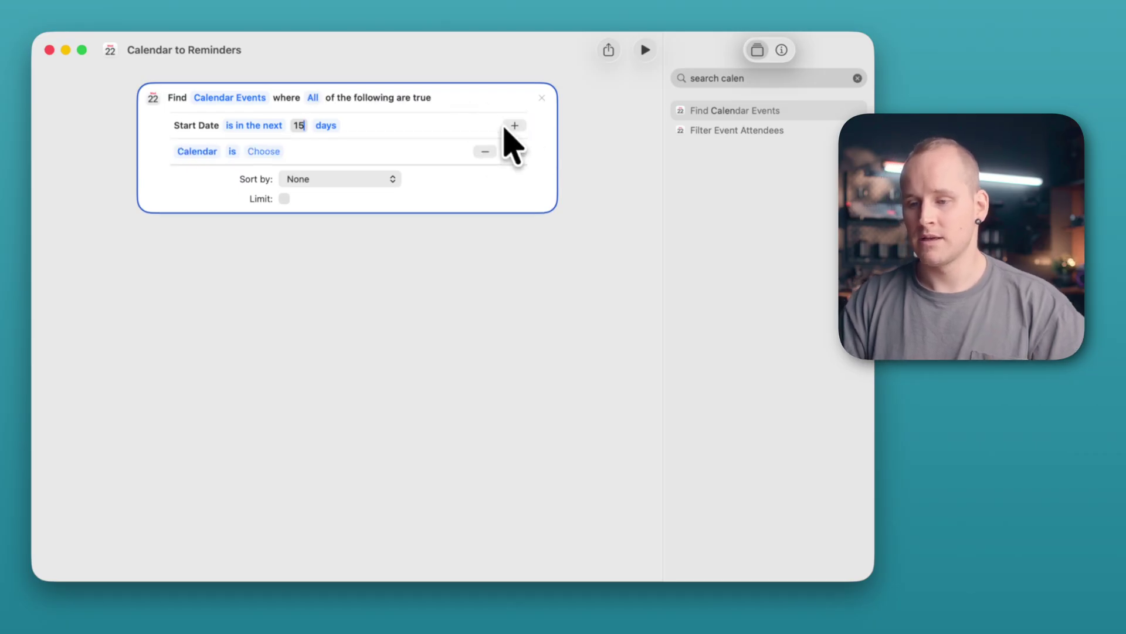
left_click(200, 153)
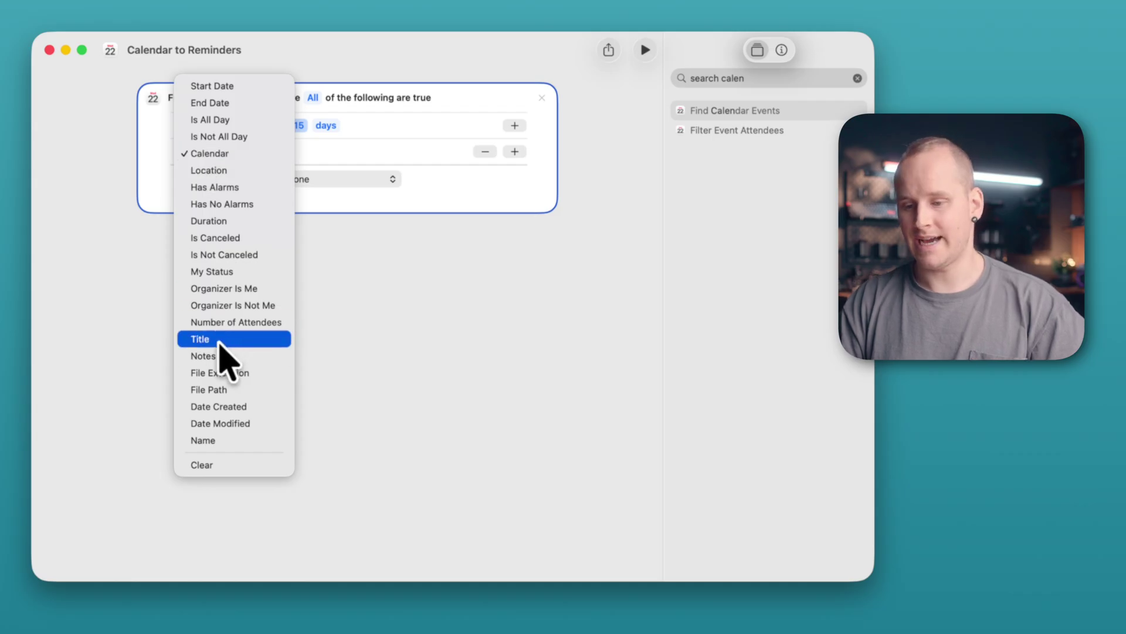
left_click(221, 340)
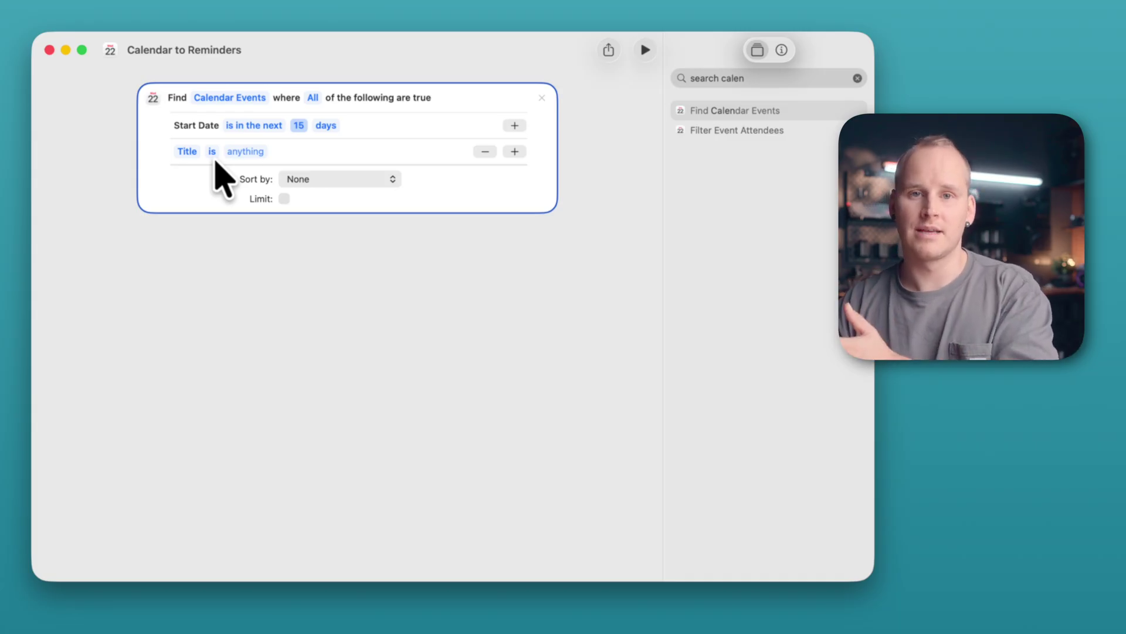
left_click(213, 154)
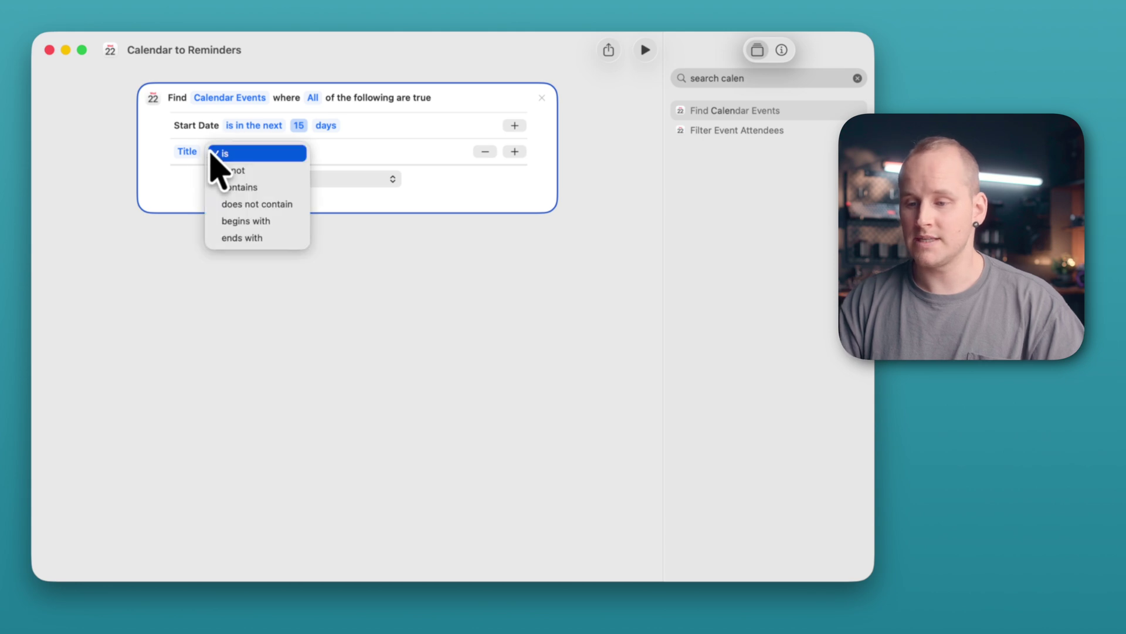
left_click(261, 186)
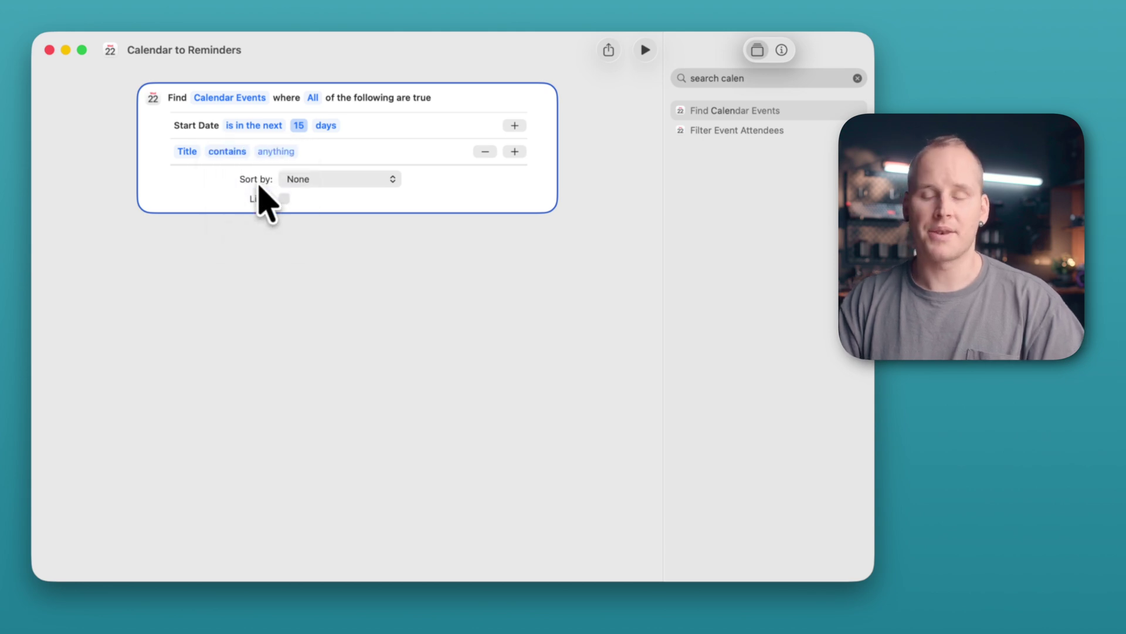
left_click(282, 152)
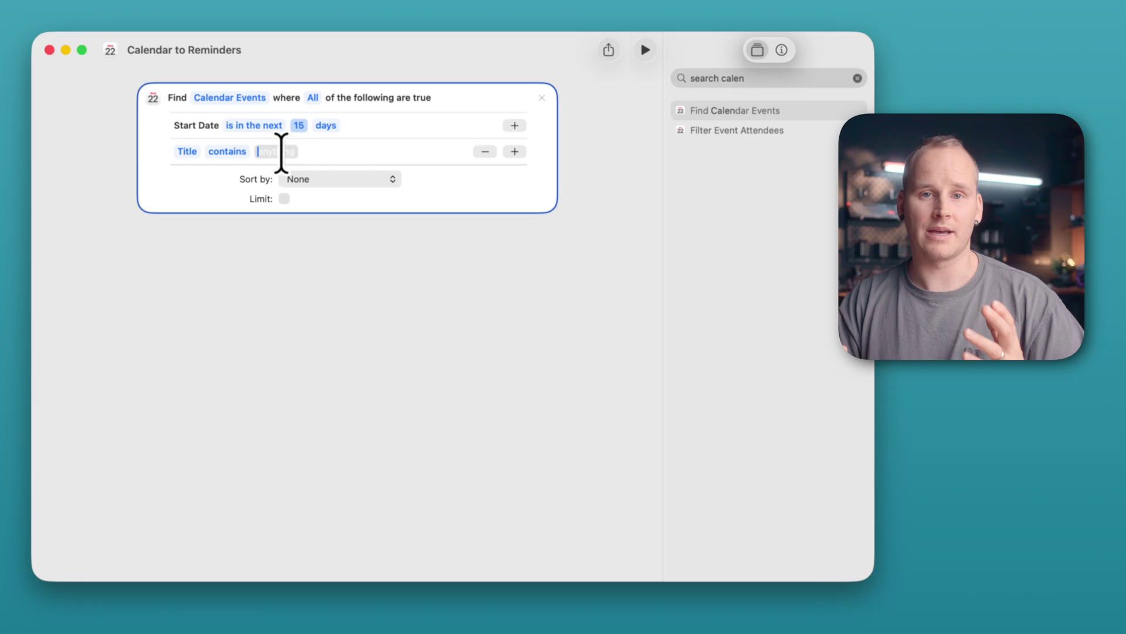
type("🍝 Mittagessen")
left_click(264, 276)
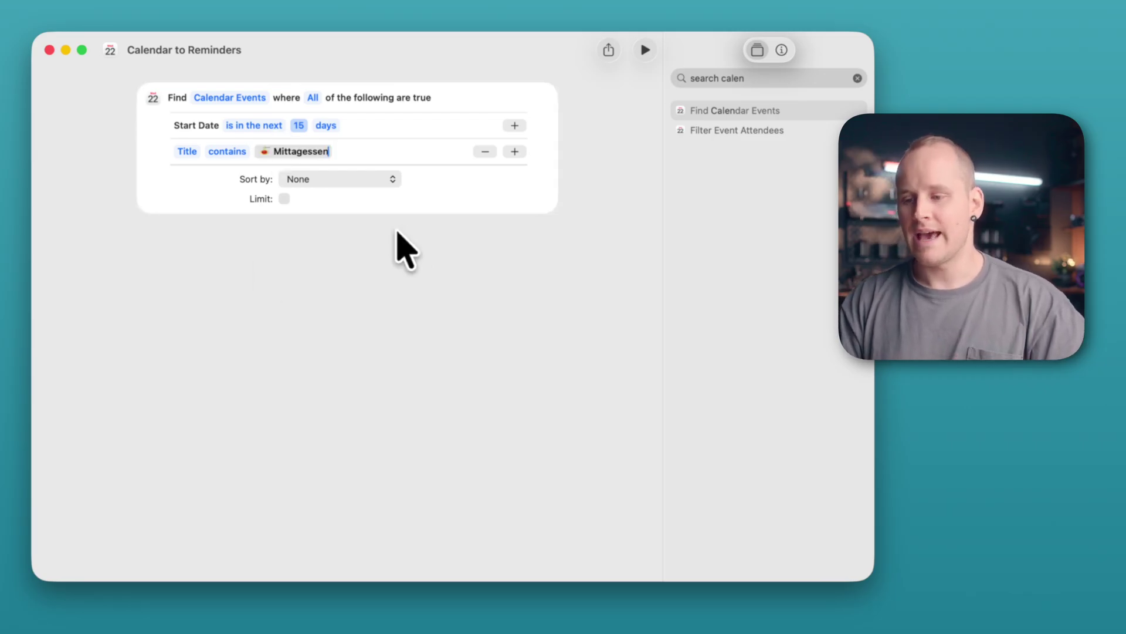
left_click(515, 152)
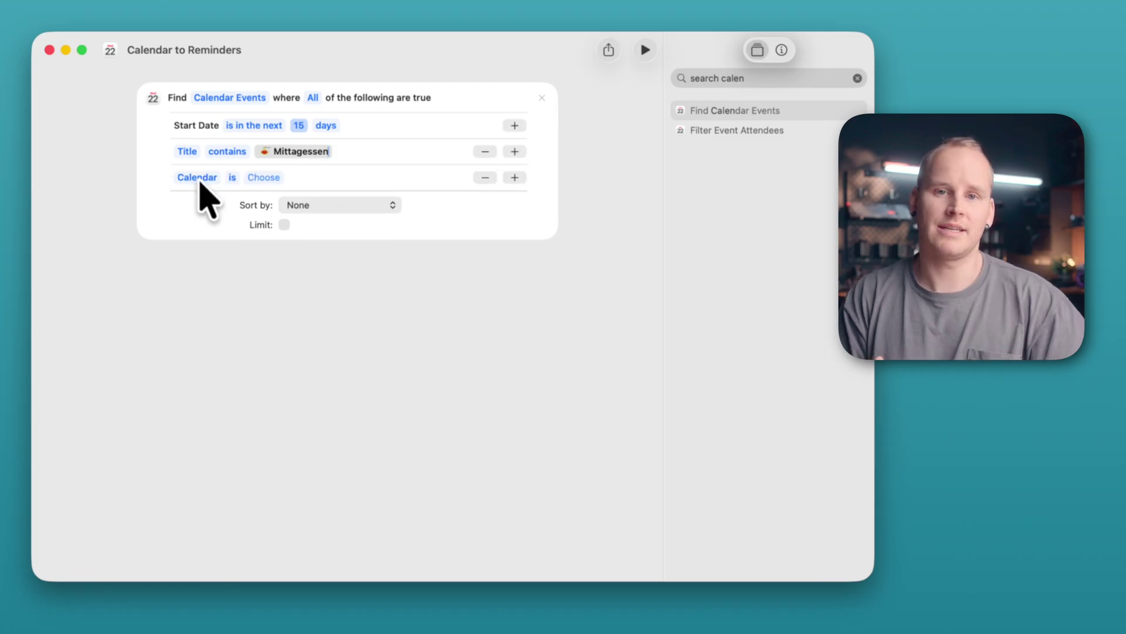
left_click(485, 177)
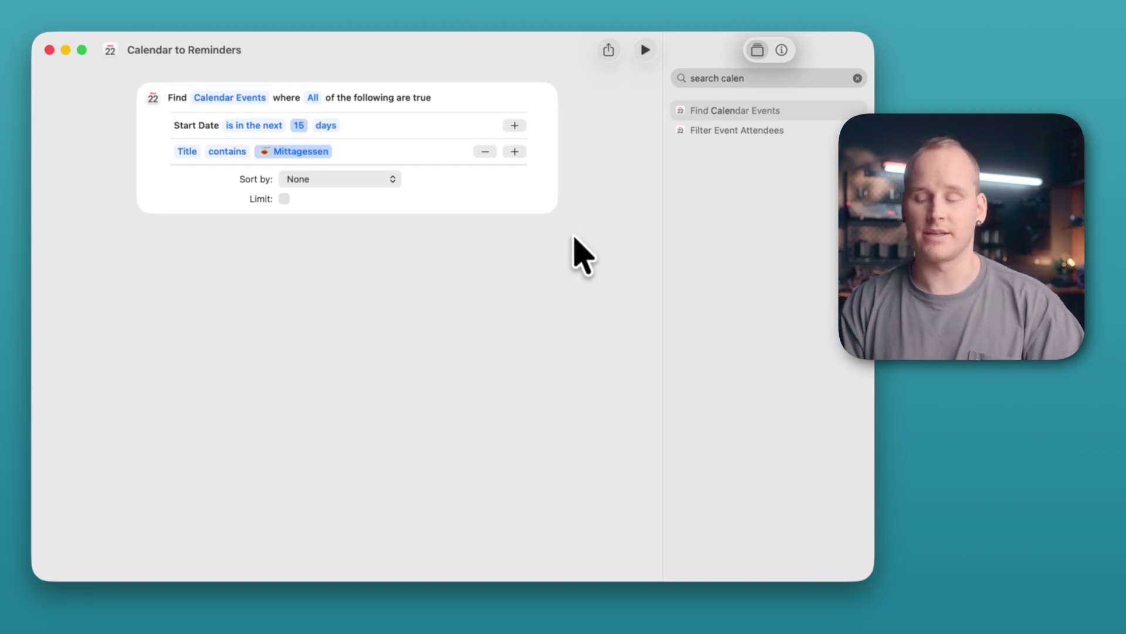
- Add a Repeat with Each loop over the found Calendar Events
left_click(769, 76)
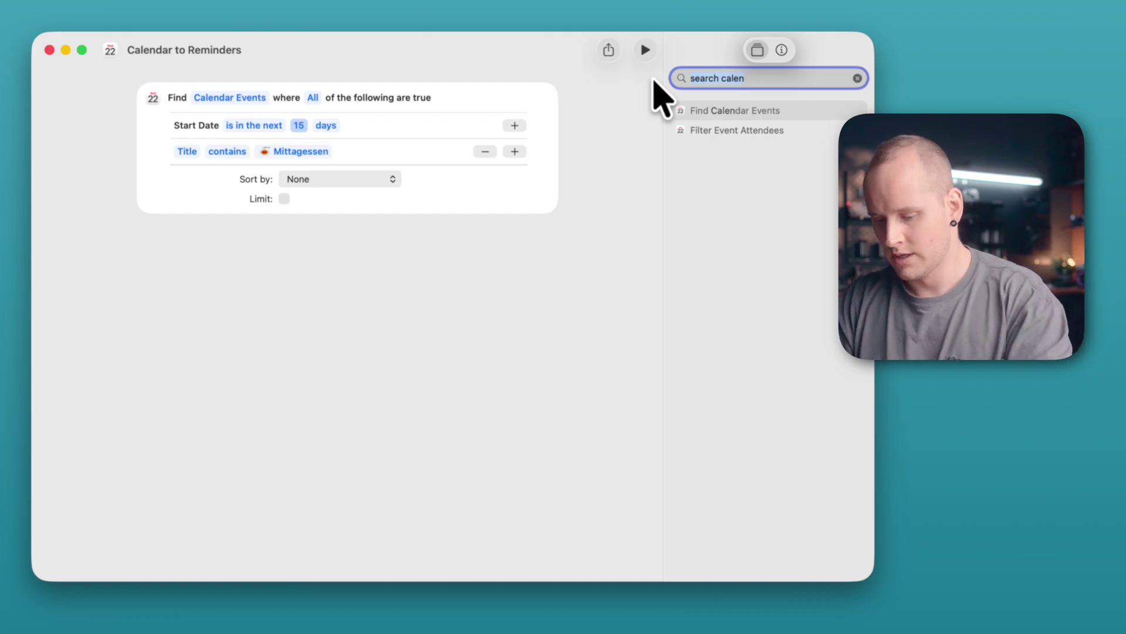
type("repeat wi")
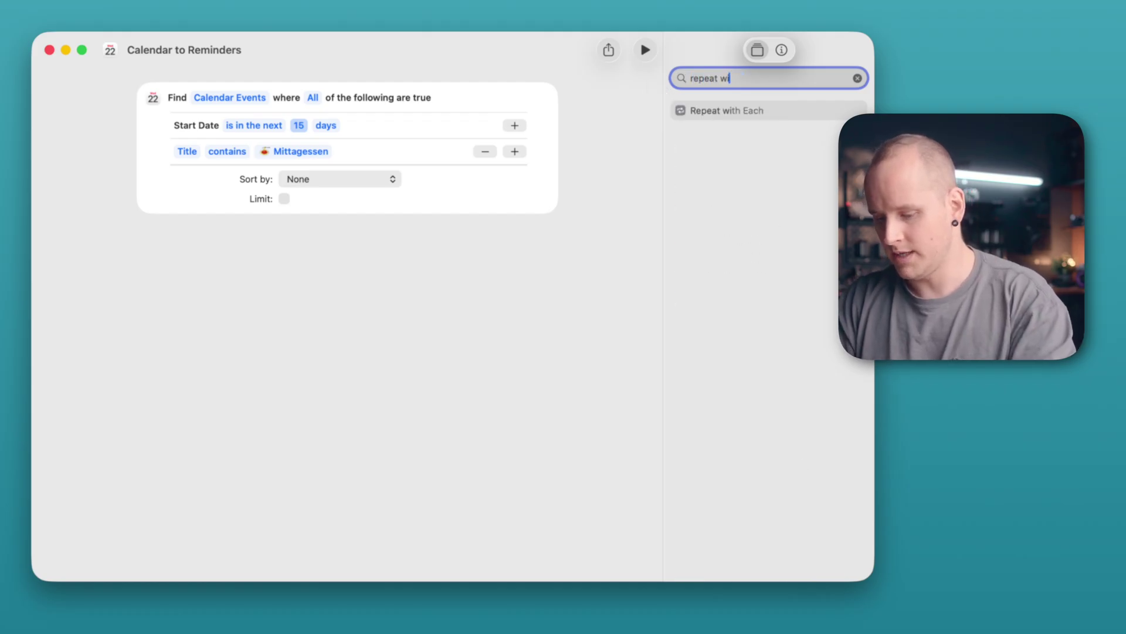
type("th")
left_click(770, 112)
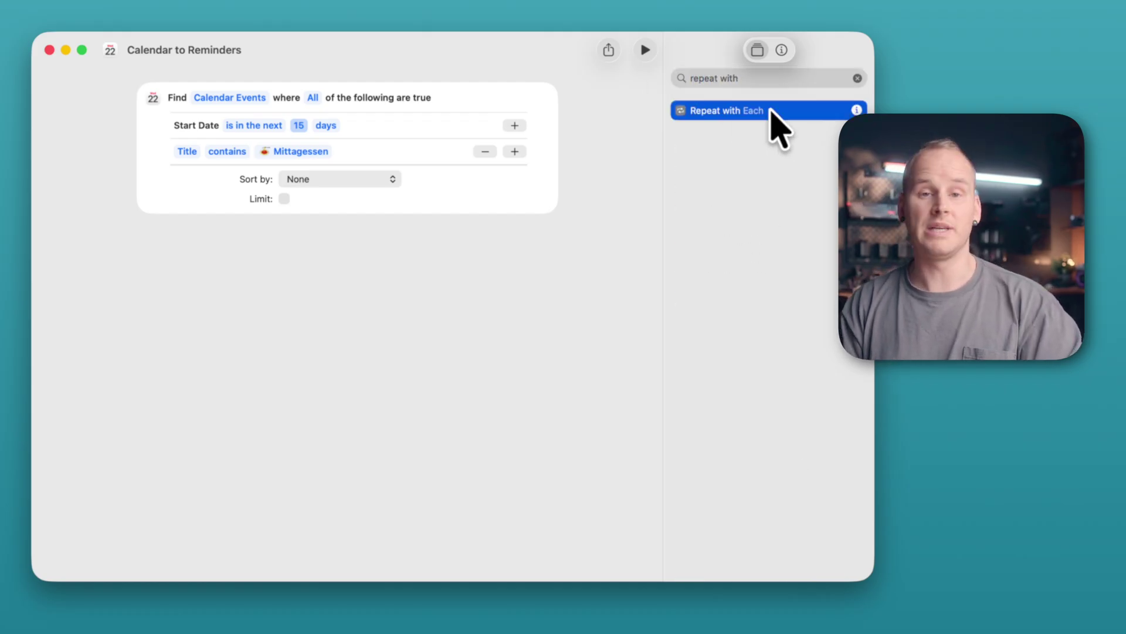
left_click(772, 113)
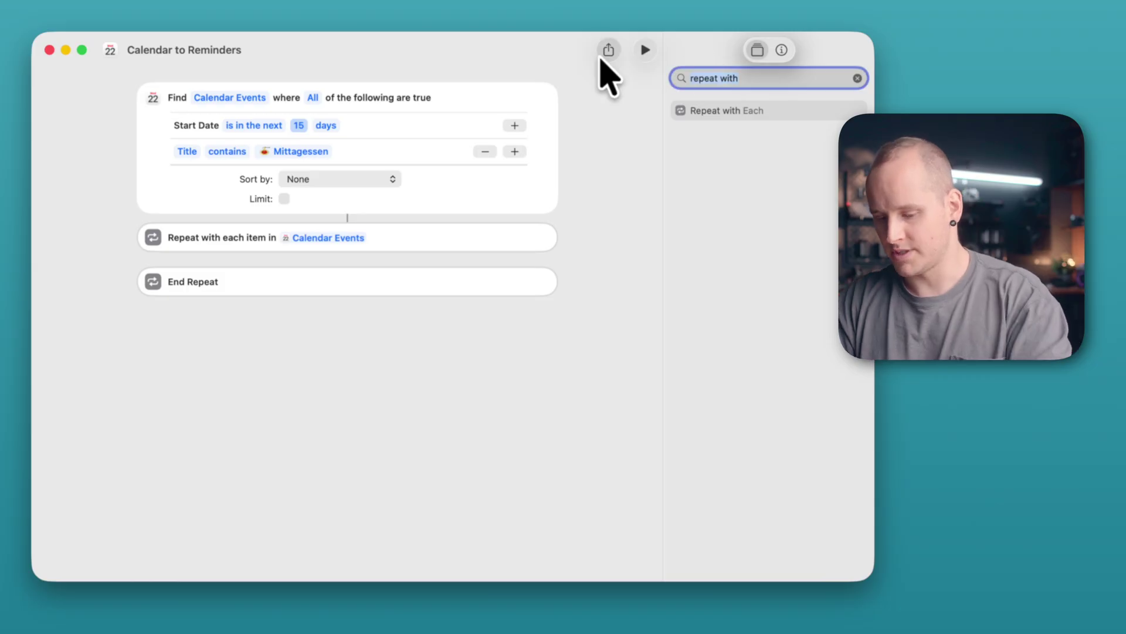
- Place an Adjust Date action inside the Repeat loop
type("date")
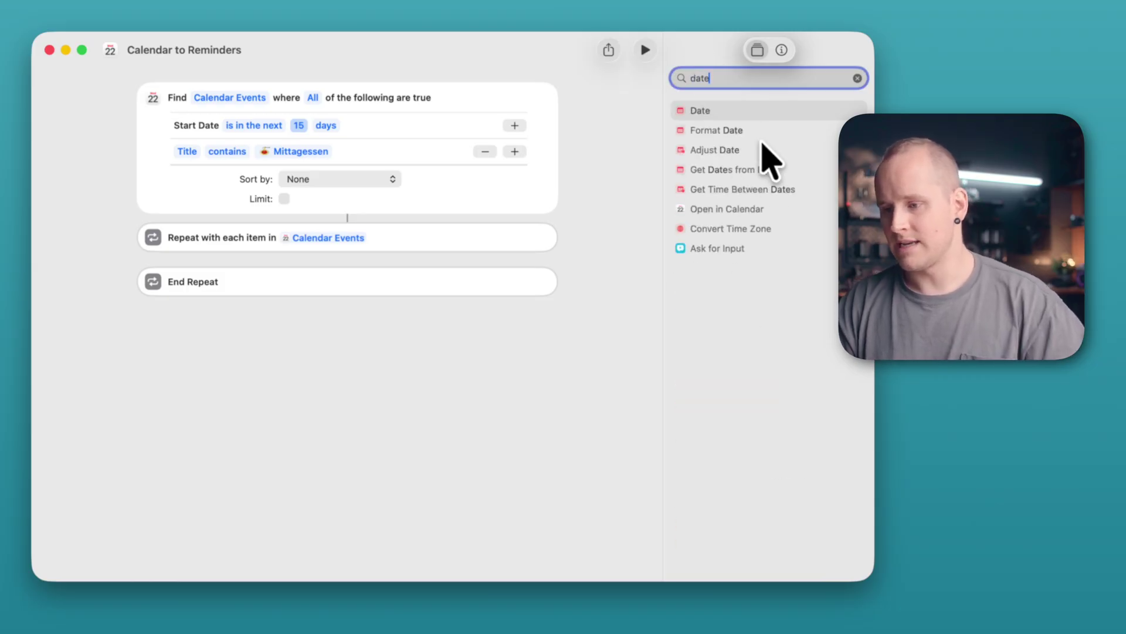
left_click(768, 151)
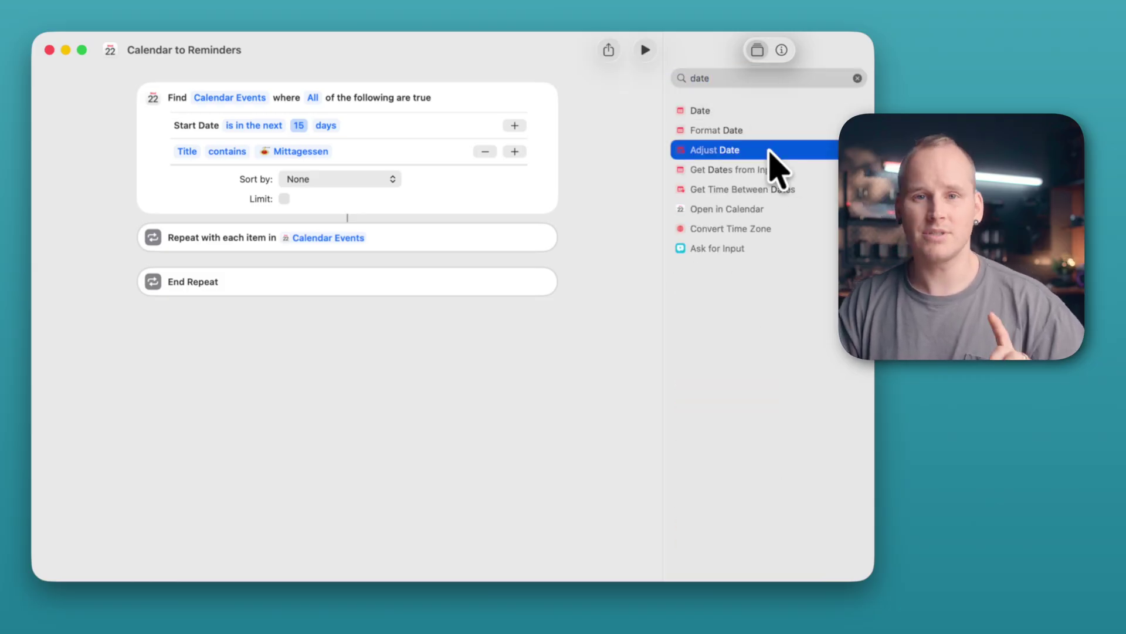
left_click_drag(773, 152, 358, 284)
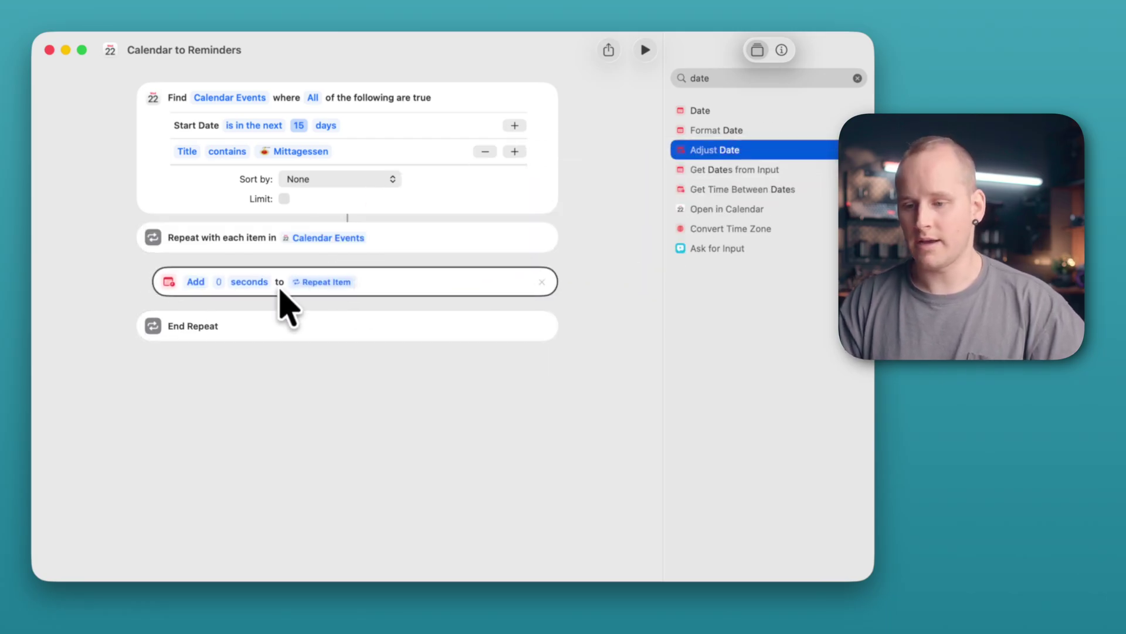
- Set Adjust Date to subtract 3 days from the Repeat Item's Start Date
left_click(196, 282)
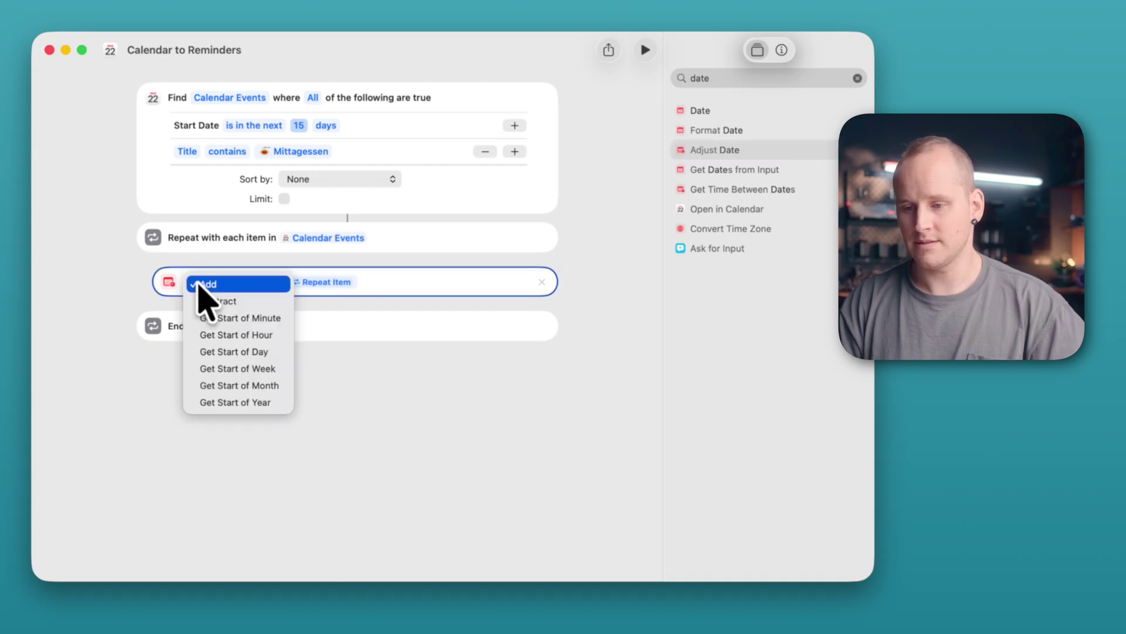
left_click(267, 301)
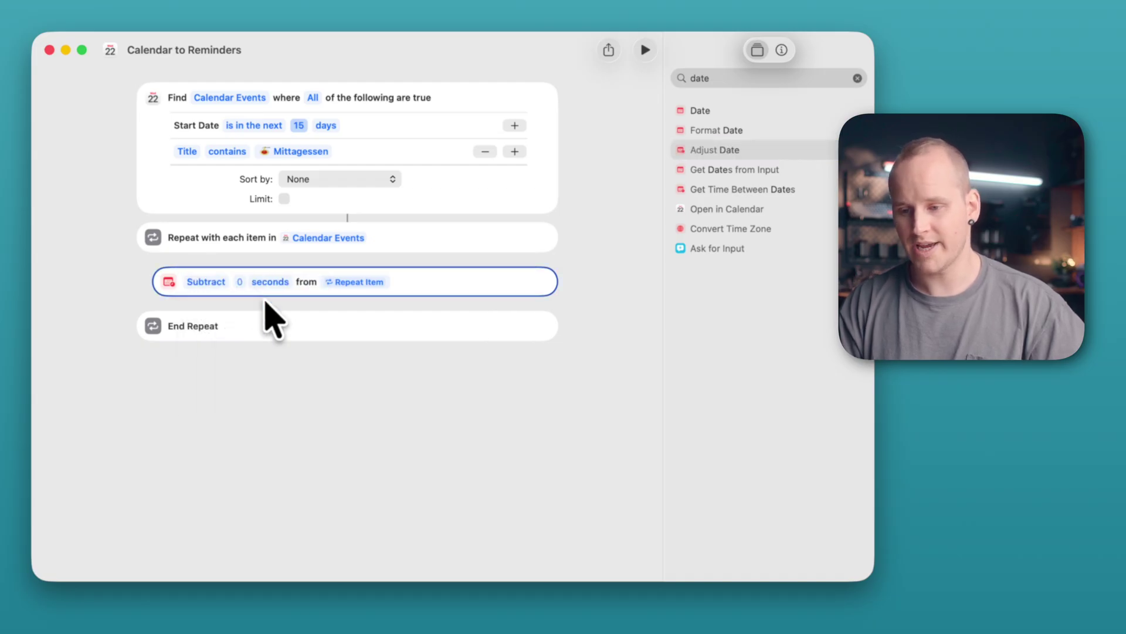
left_click(239, 282)
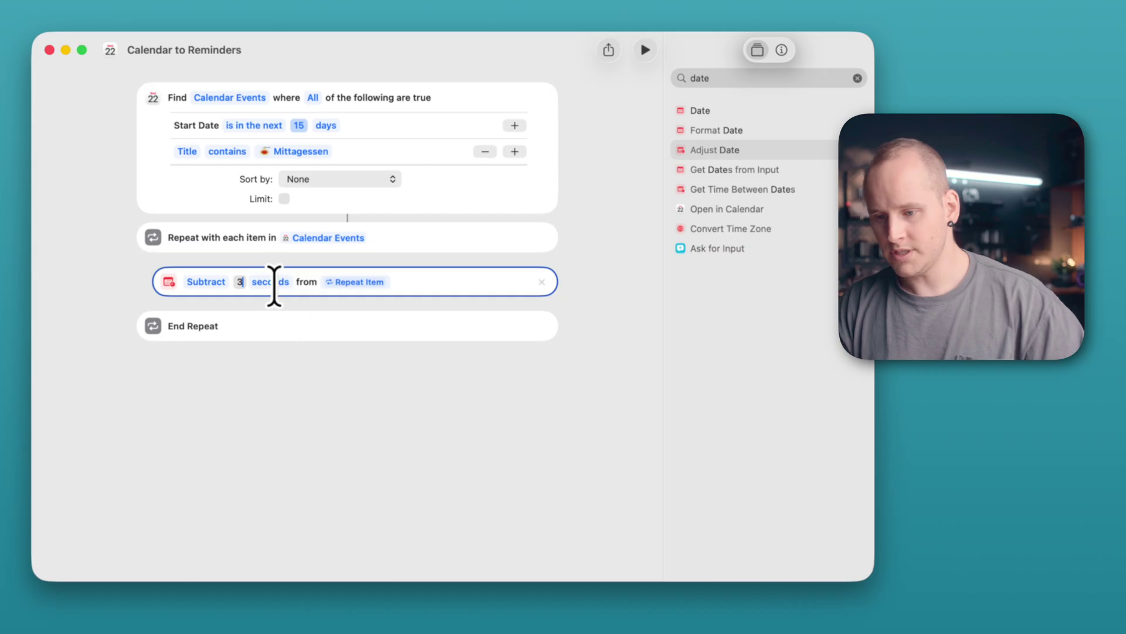
left_click(271, 282)
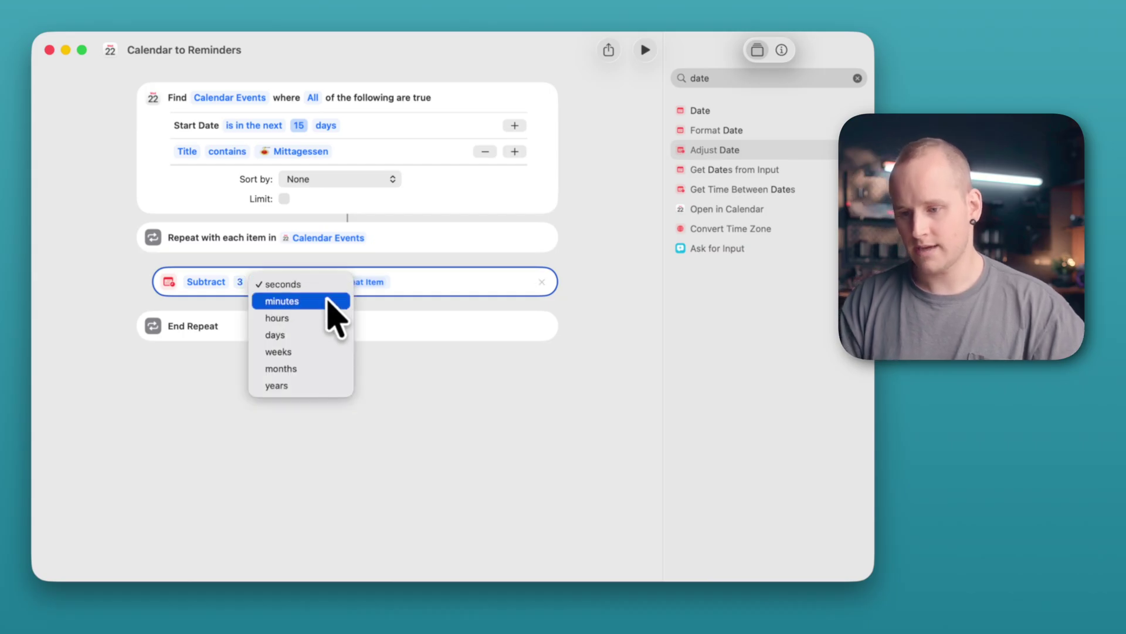
left_click(316, 318)
left_click(266, 282)
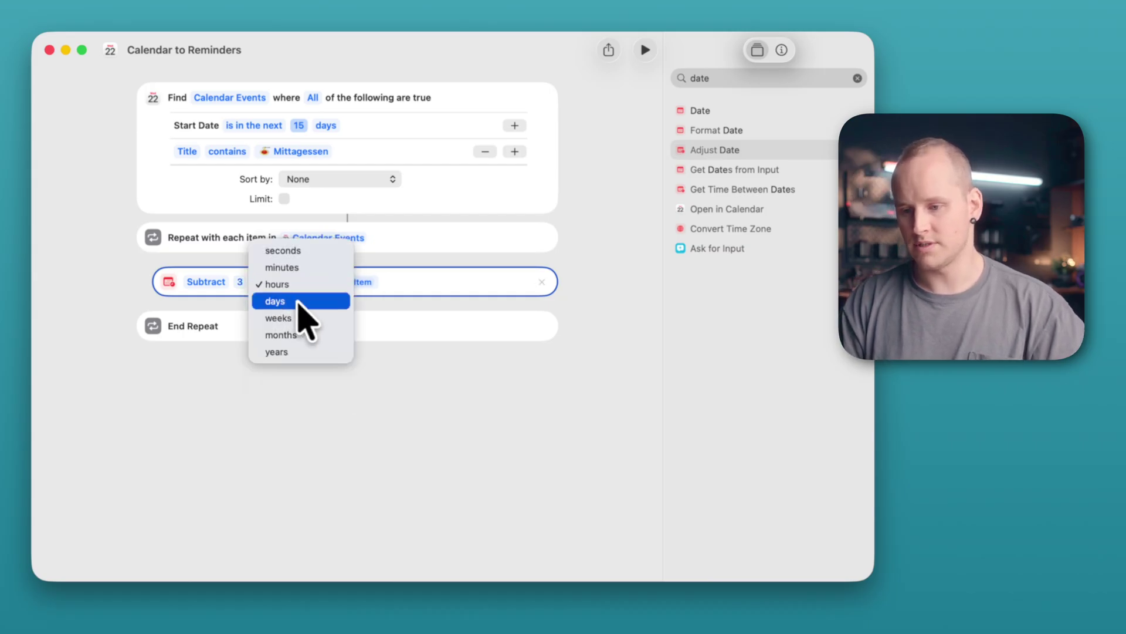
left_click(300, 302)
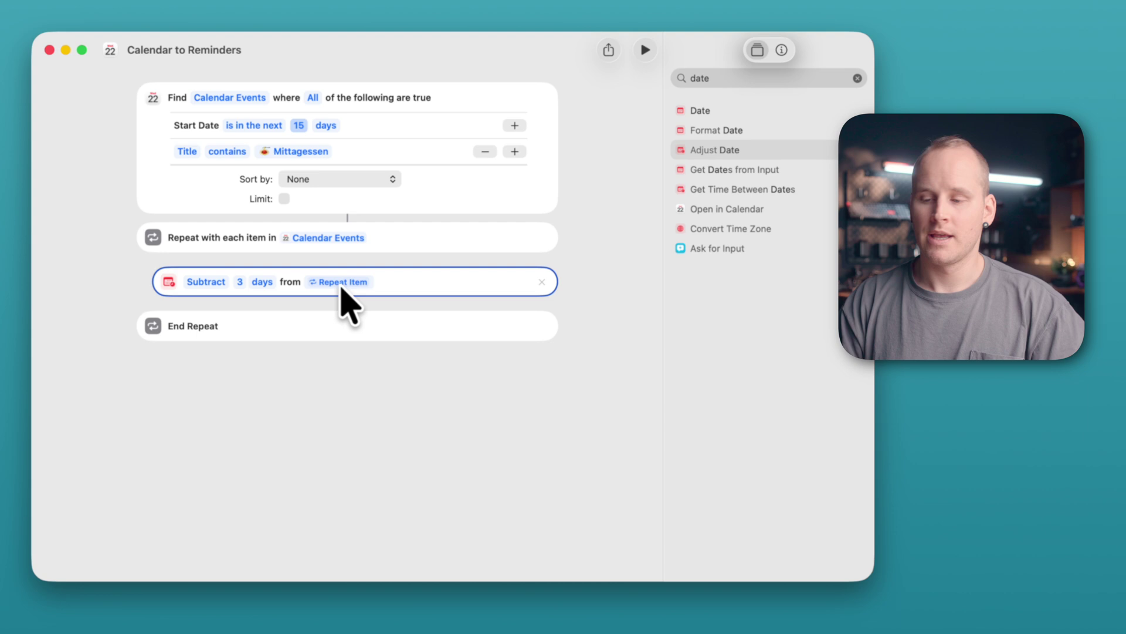
left_click(358, 282)
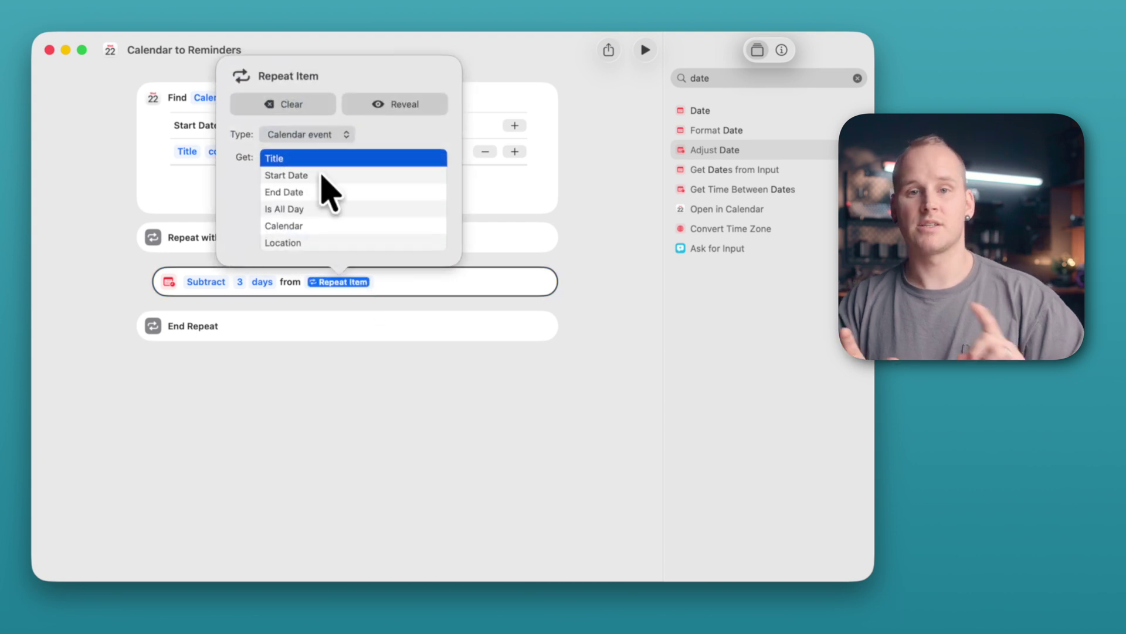
left_click(322, 176)
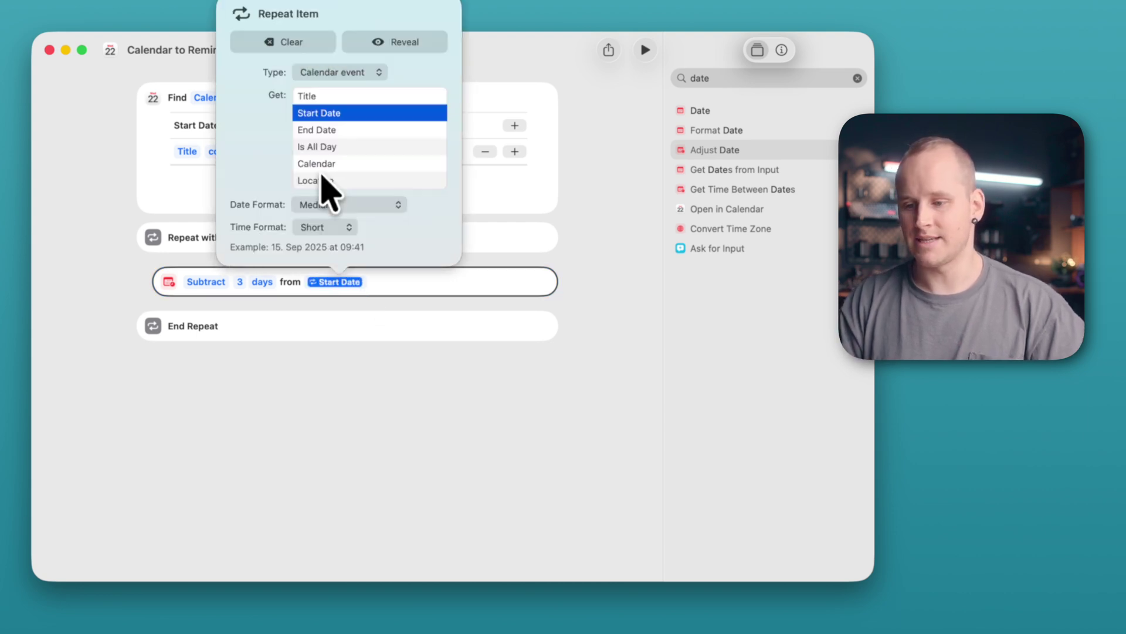
left_click(320, 359)
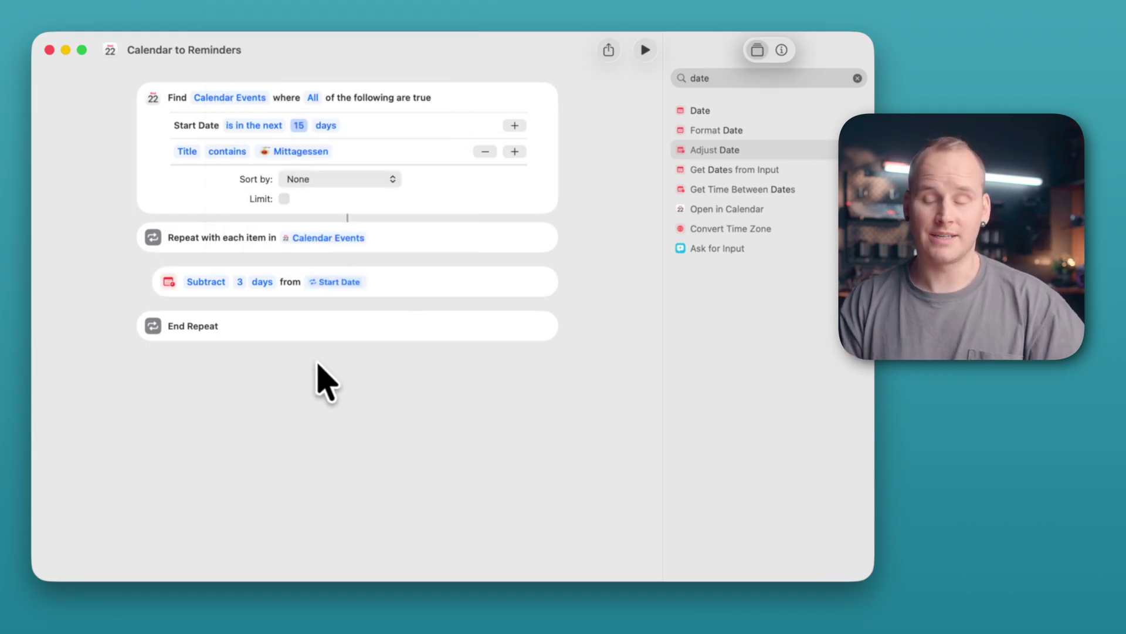
- Add a New Reminder step in the loop adding the Repeat Item to the inBox list
left_click(663, 81)
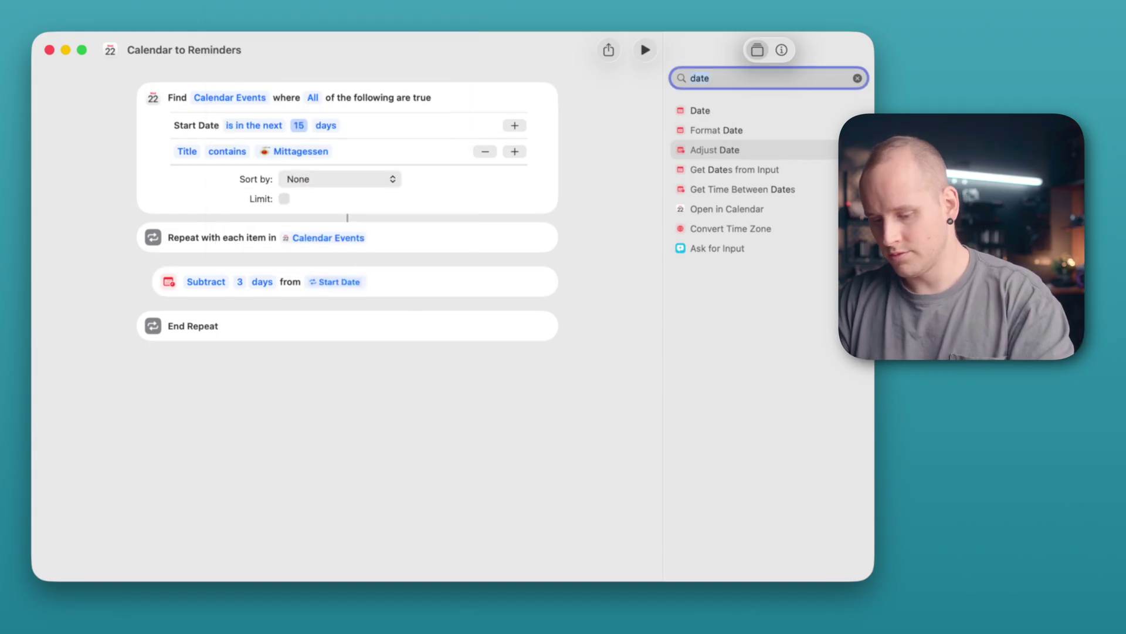
type("new reminder")
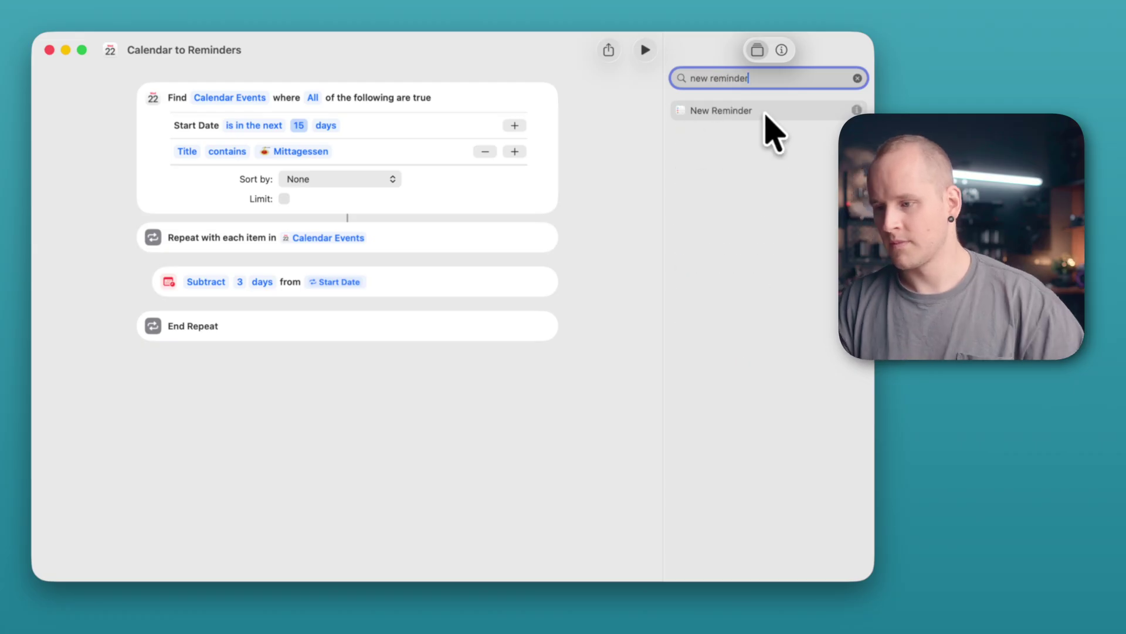
left_click_drag(766, 116, 360, 324)
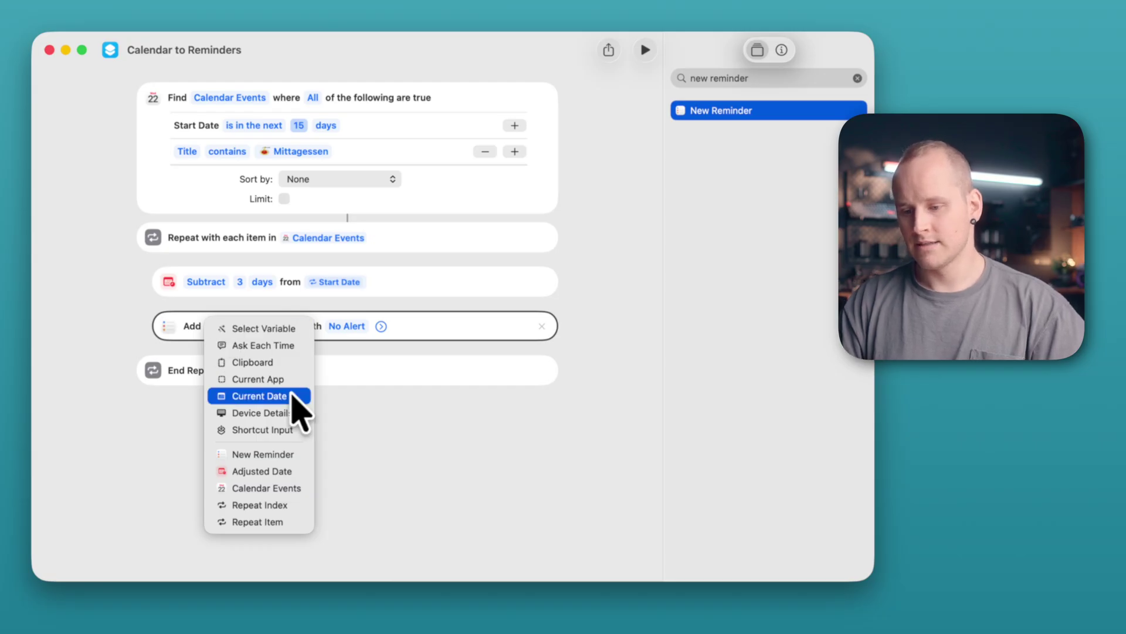
left_click(288, 524)
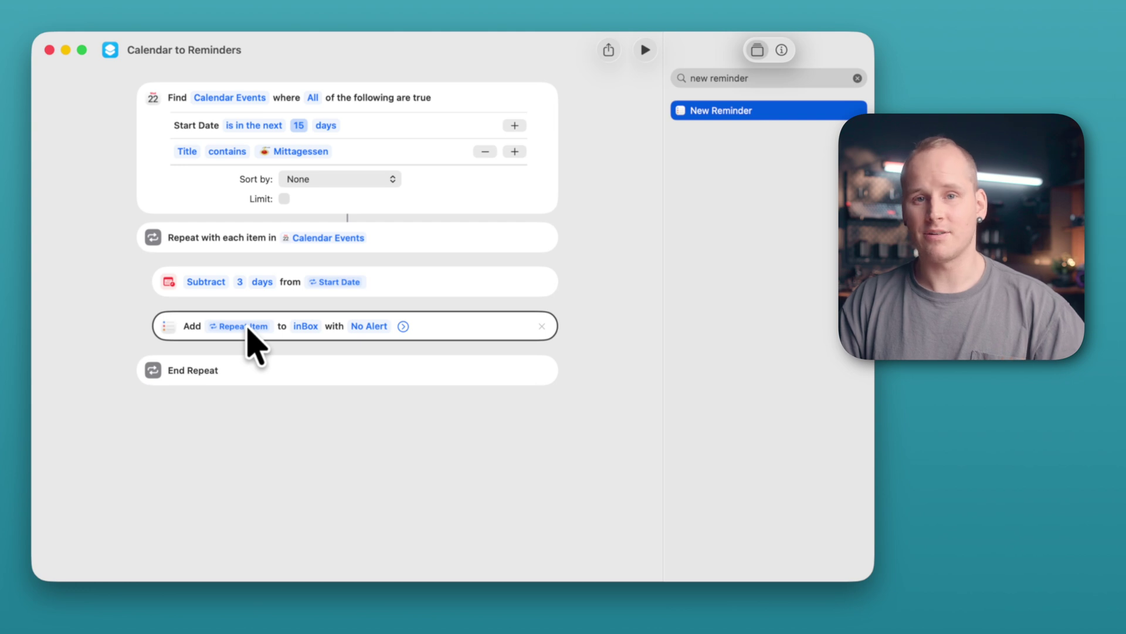
left_click(247, 327)
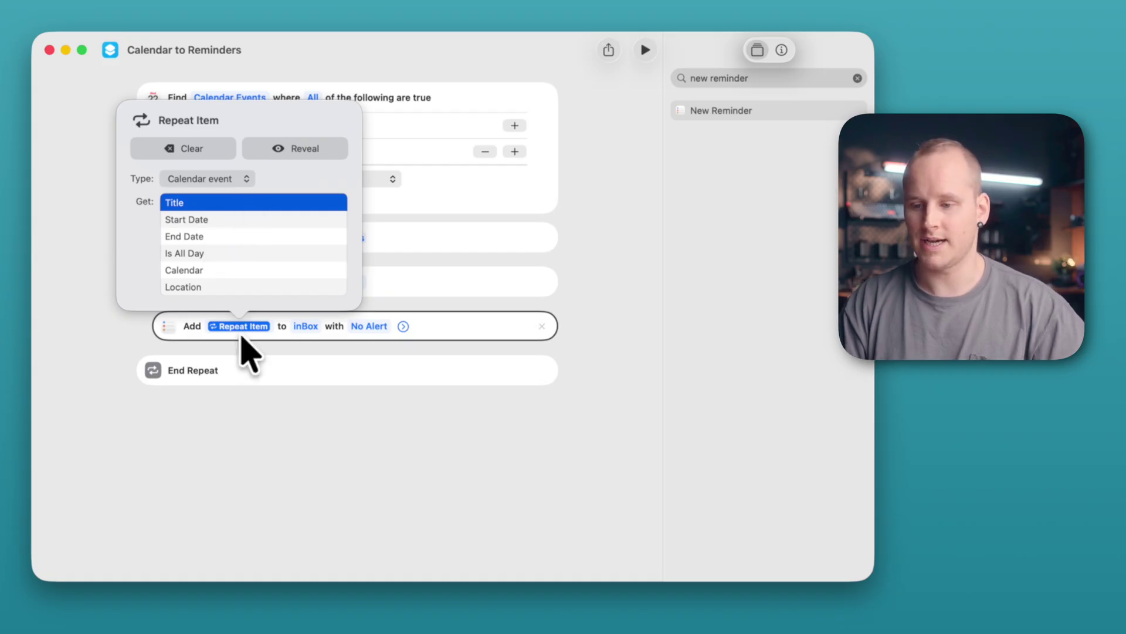
left_click(243, 399)
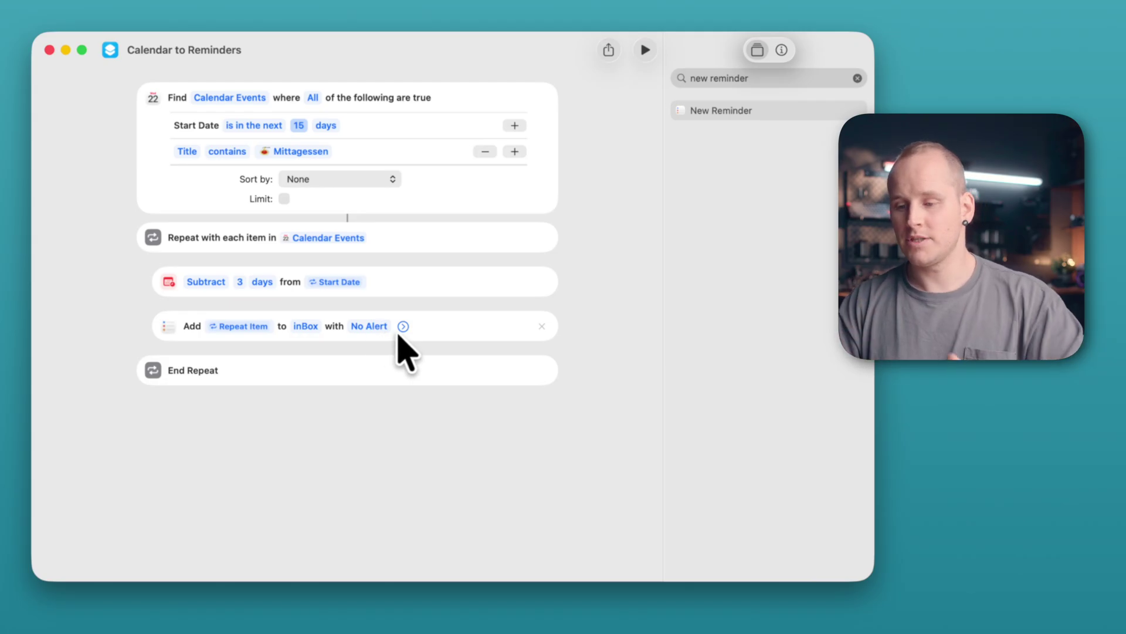
left_click(403, 326)
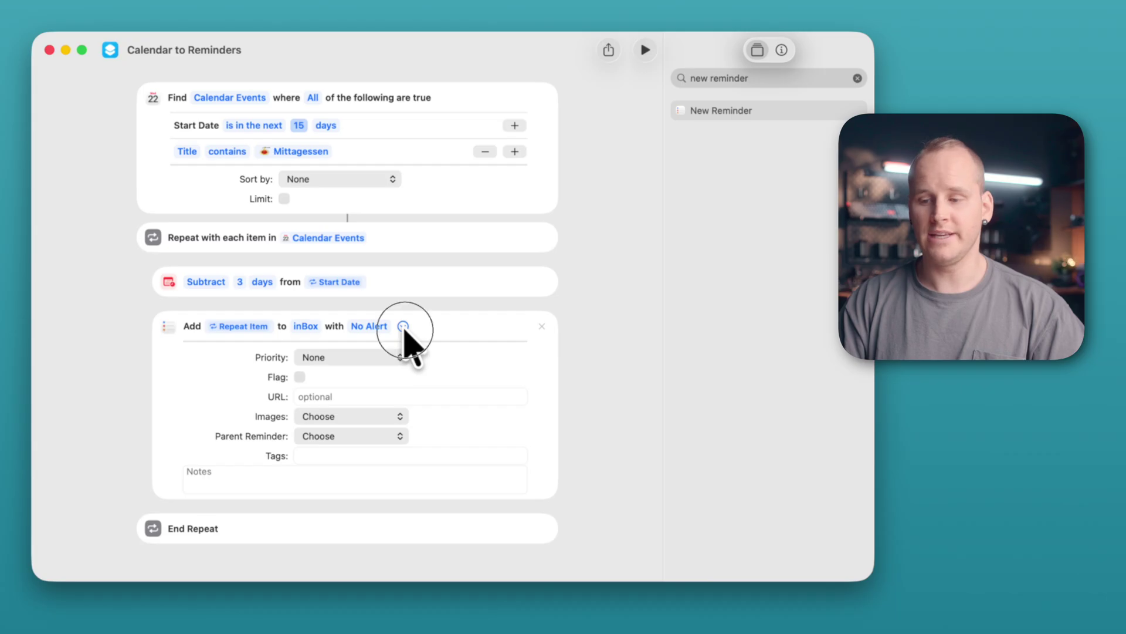
- Add a reminder-editing step inside the loop that sets the Due Date detail
left_click(404, 327)
left_click_drag(762, 76, 620, 76)
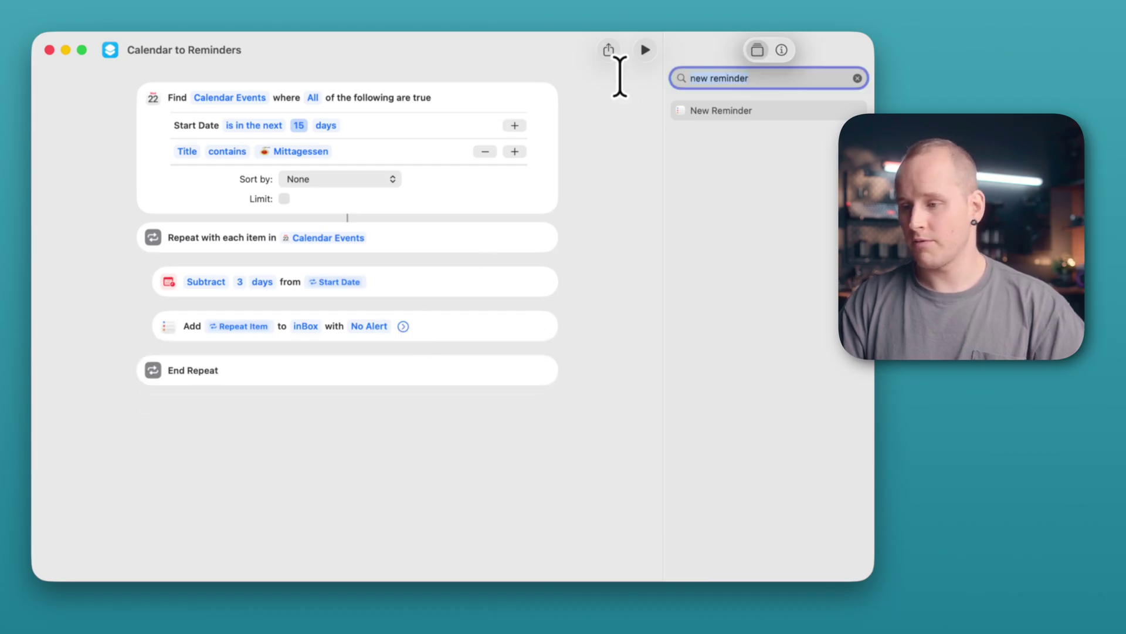
type("reminde")
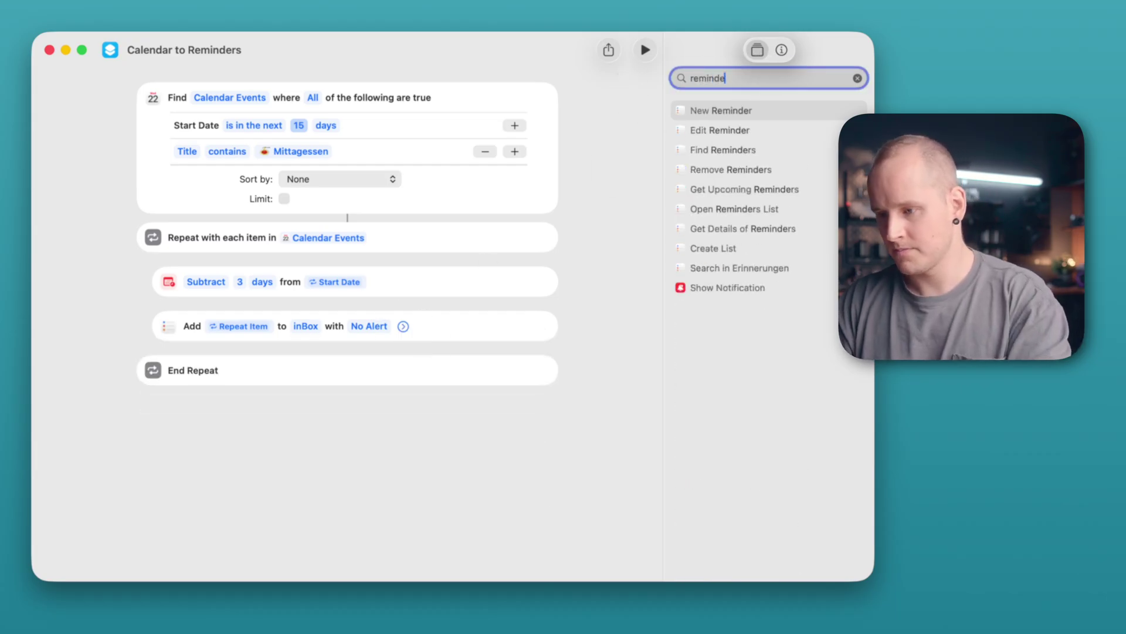
type("r")
key("Down")
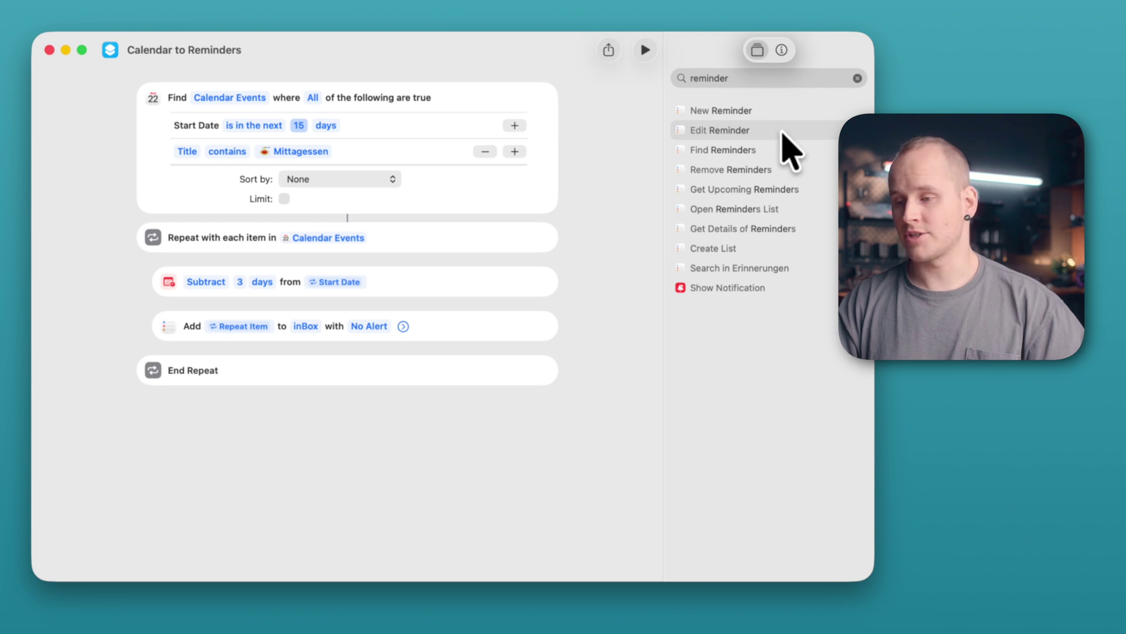
left_click(749, 131)
left_click_drag(766, 131, 346, 376)
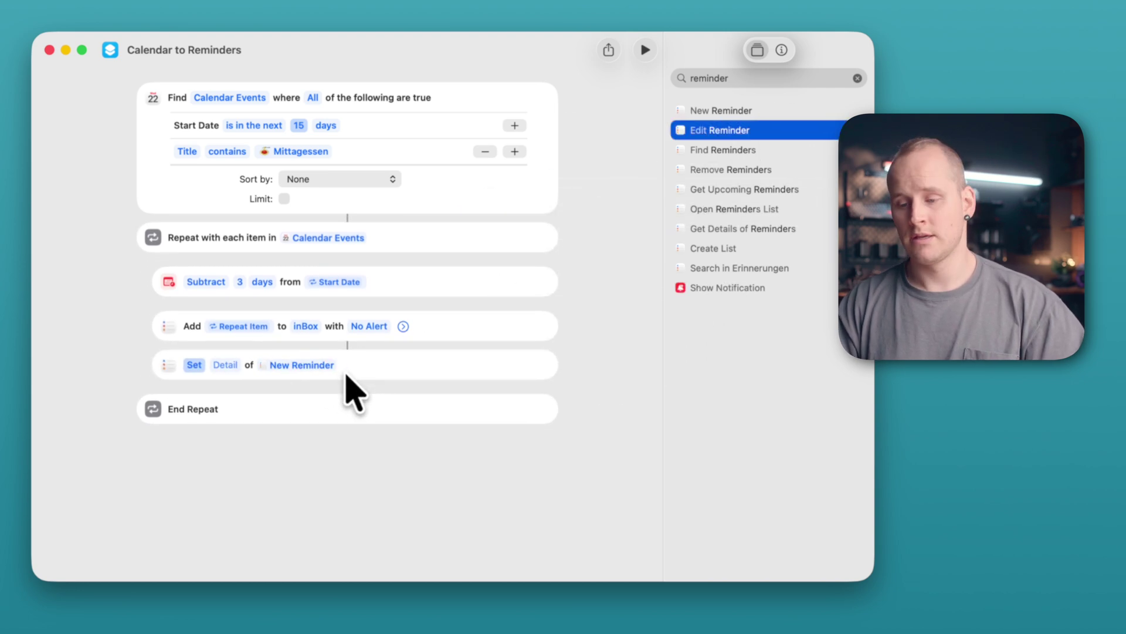
left_click(346, 377)
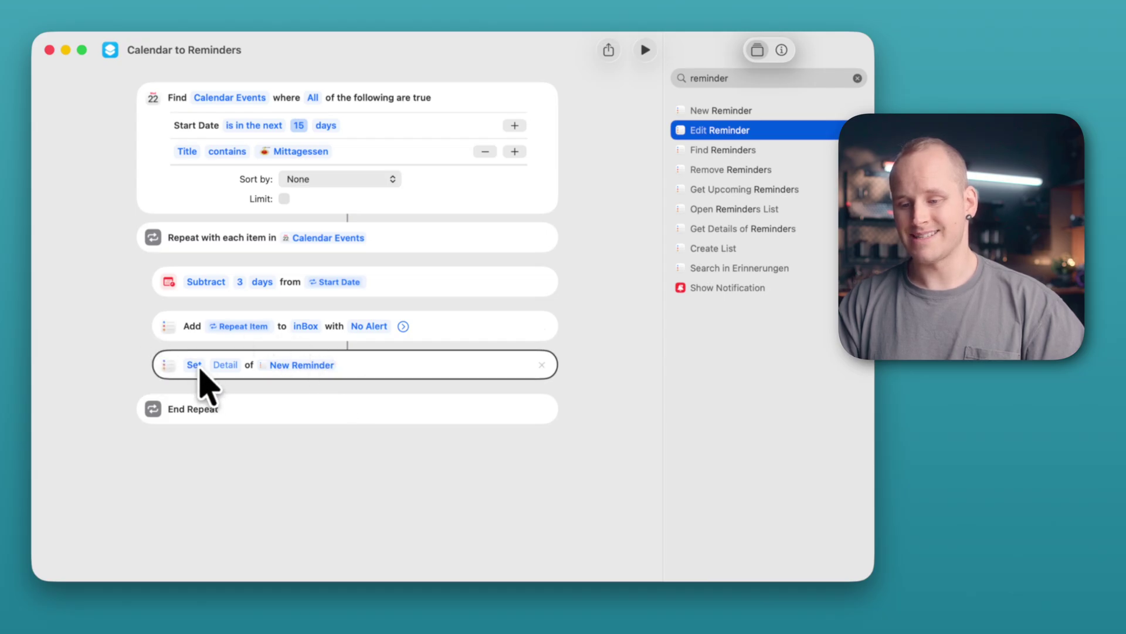
left_click(225, 365)
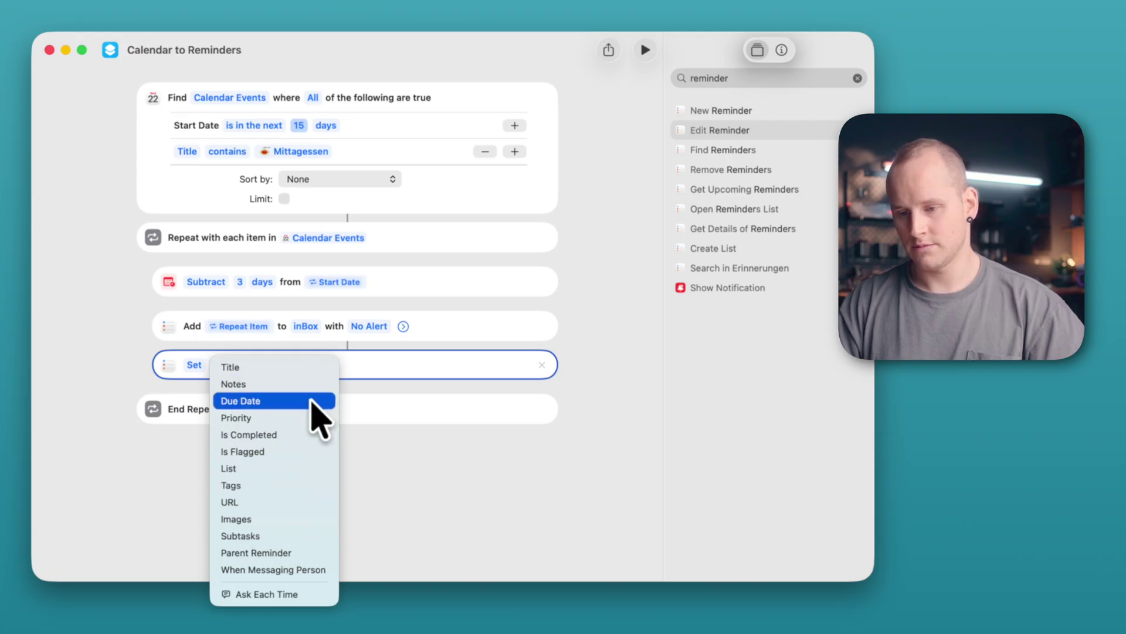
left_click(312, 400)
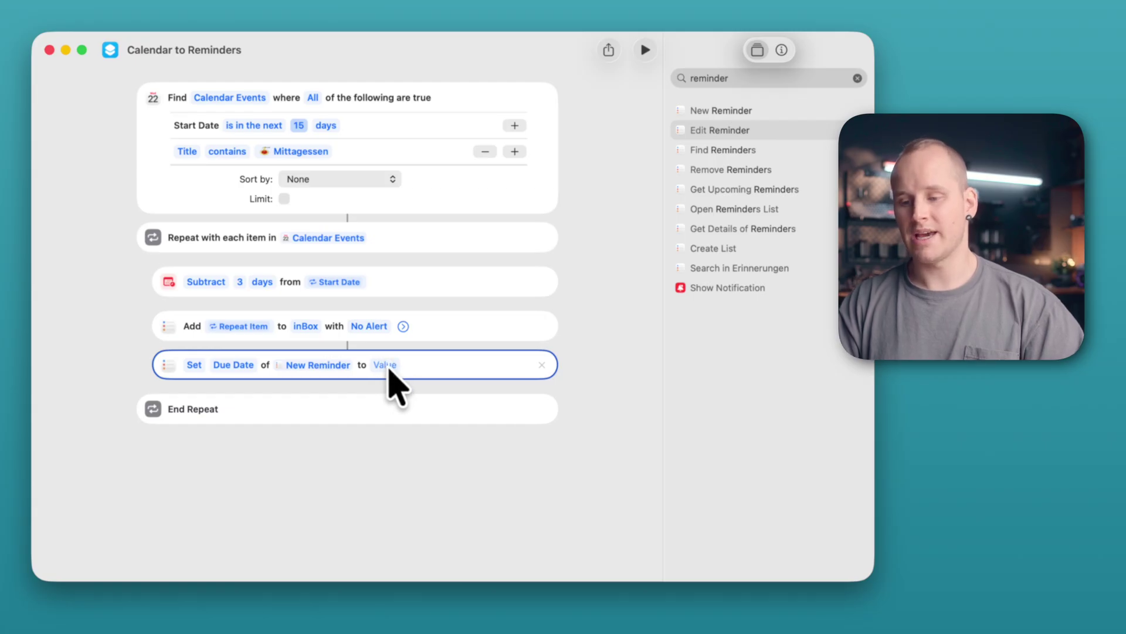
- Use Adjusted Date as the due date value, with its Time Format set to None
left_click(386, 366)
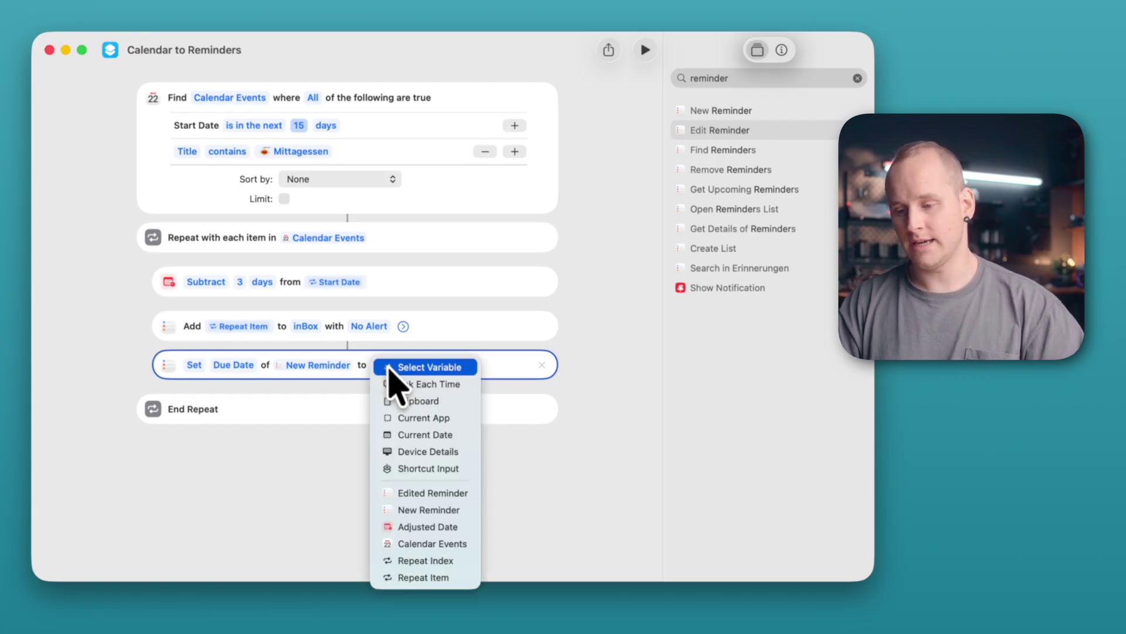
left_click(453, 526)
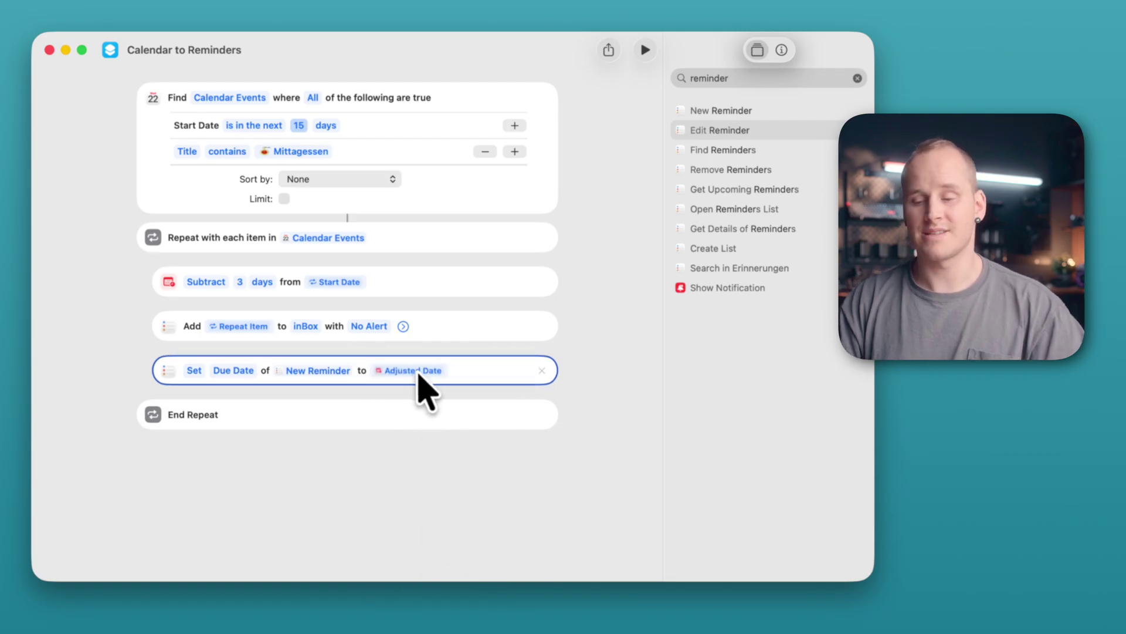
left_click(418, 374)
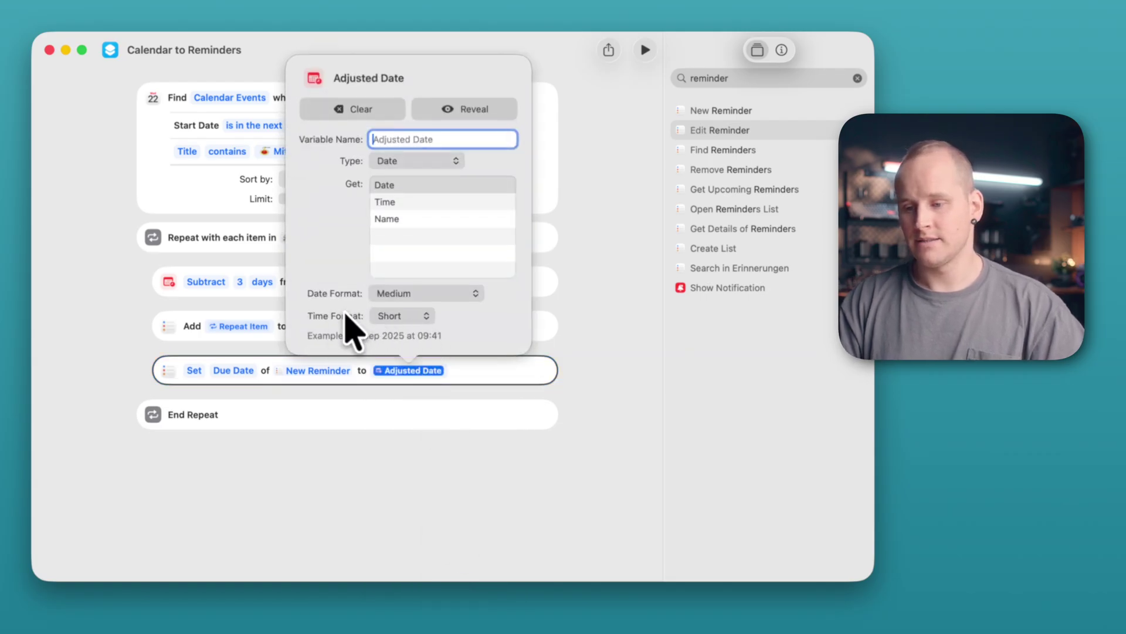
left_click(399, 316)
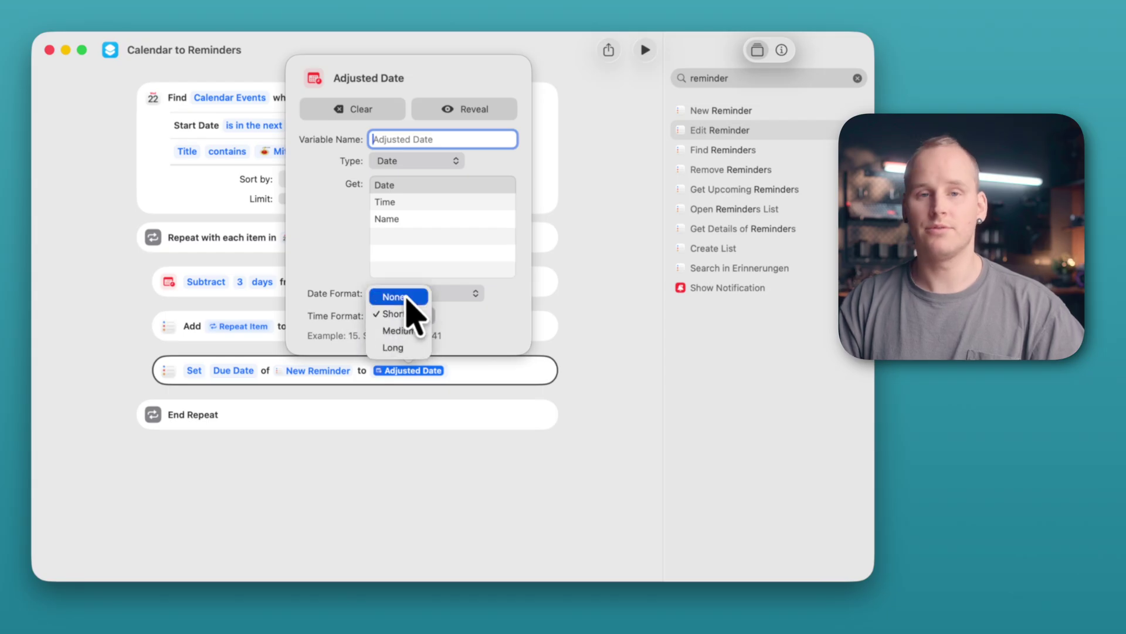
left_click(399, 297)
left_click(669, 449)
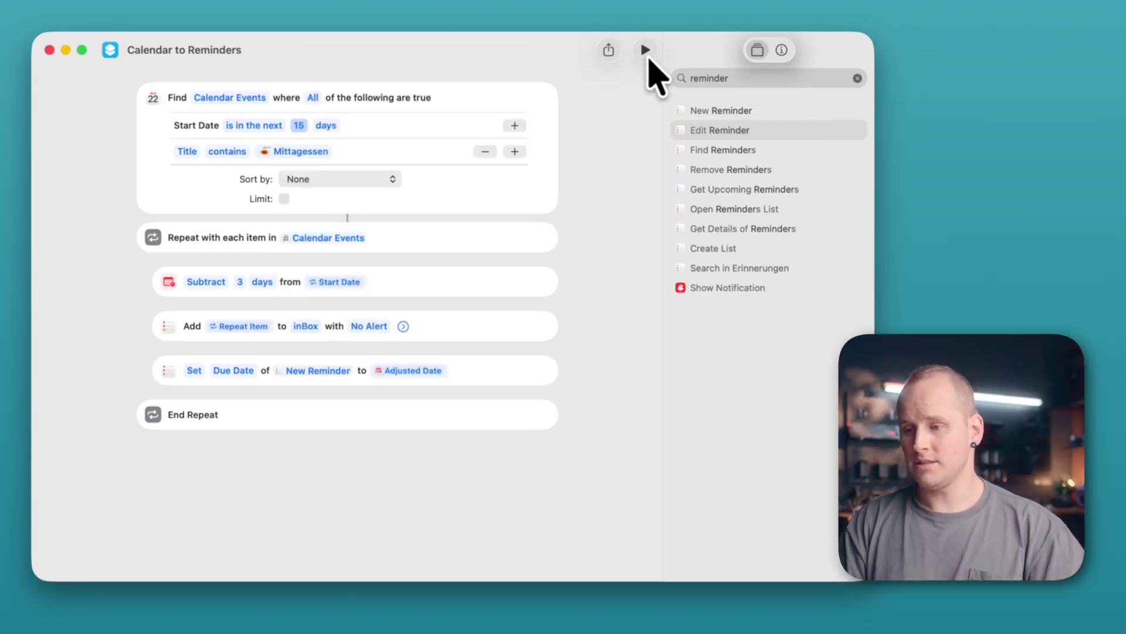
- Run Calendar to Reminders, then bring up the Shortcuts library with Cmd+0
left_click(647, 52)
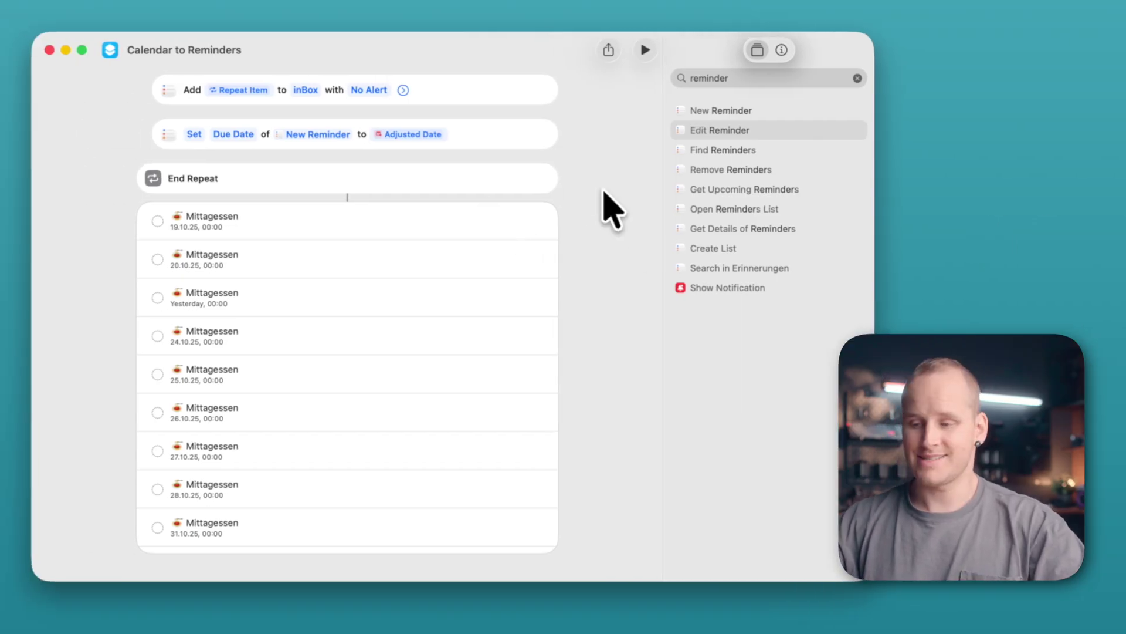
key("super+0")
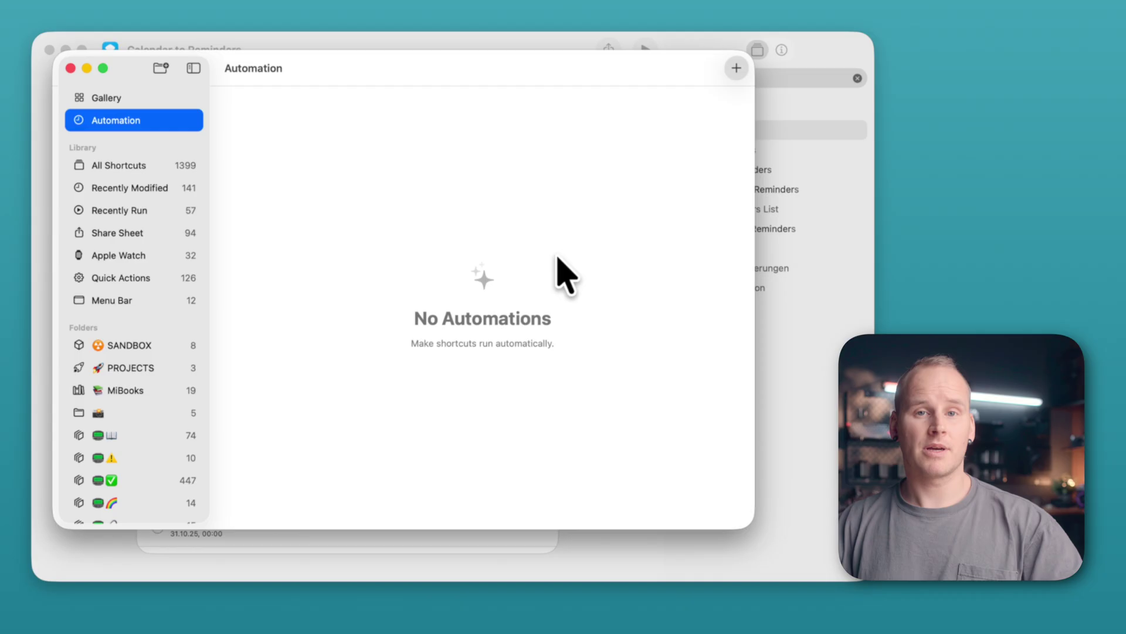
- Set up a Time of Day automation repeating monthly that runs immediately
left_click(736, 68)
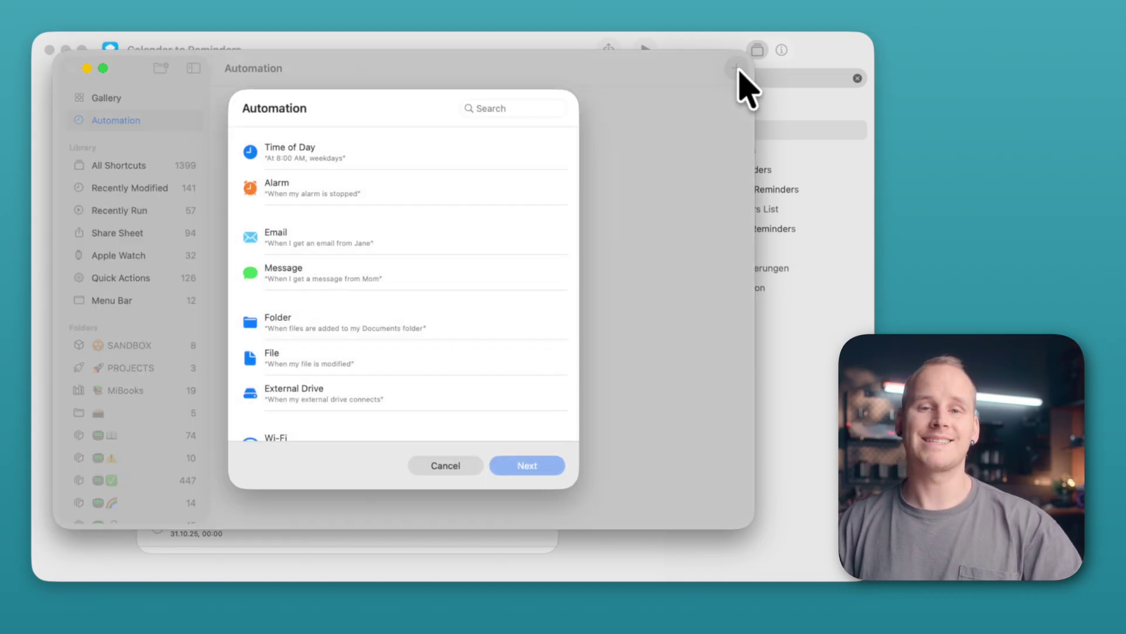
left_click(298, 150)
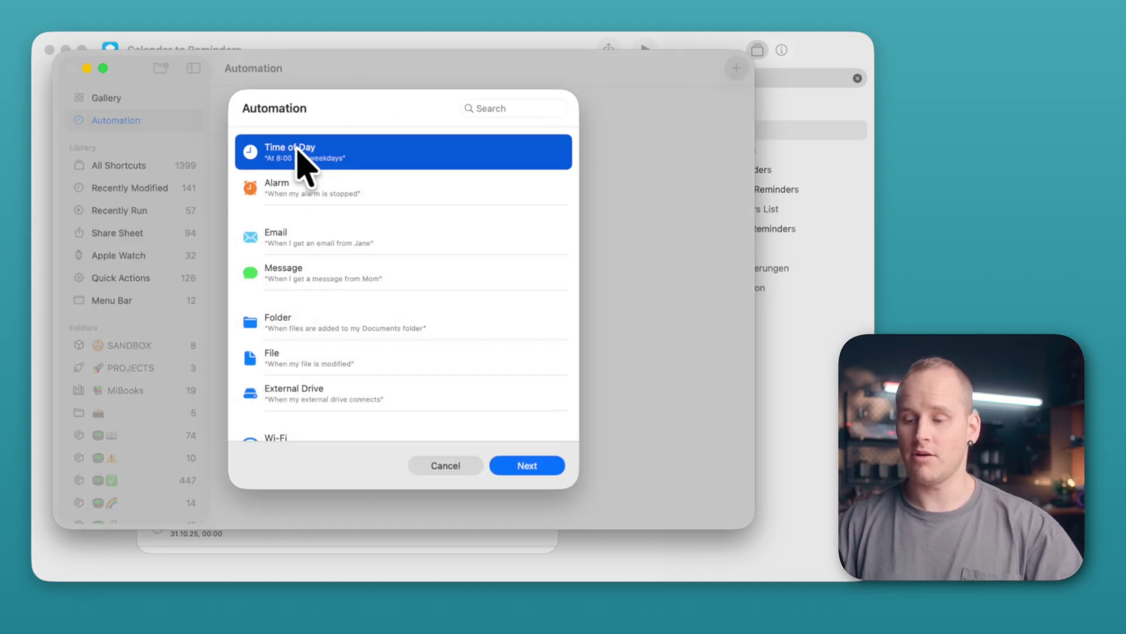
left_click(515, 465)
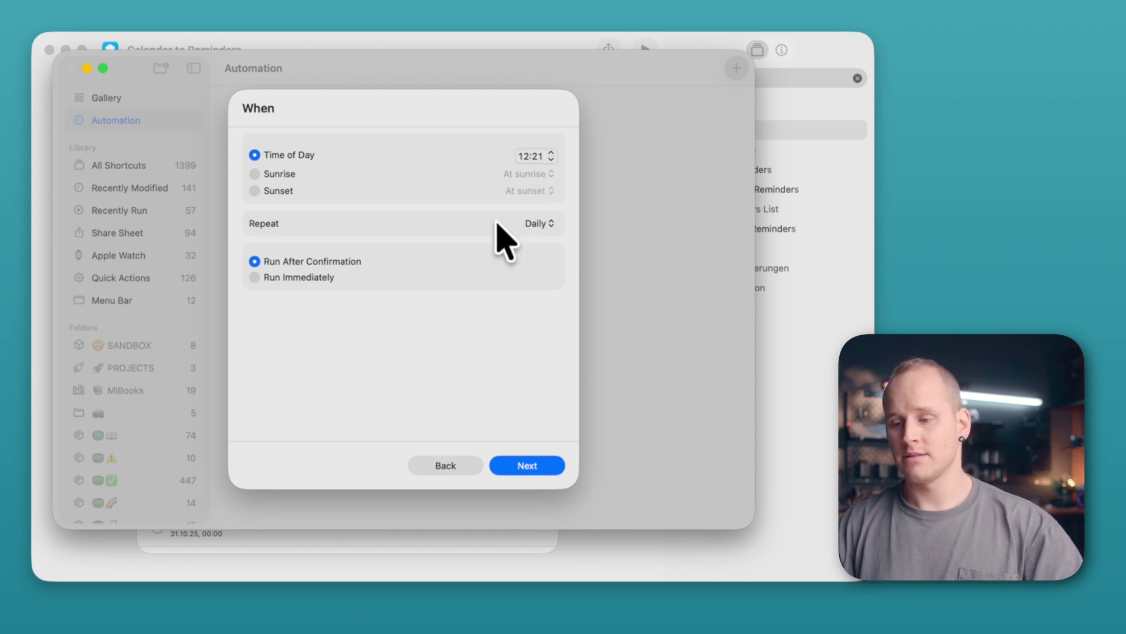
left_click(536, 224)
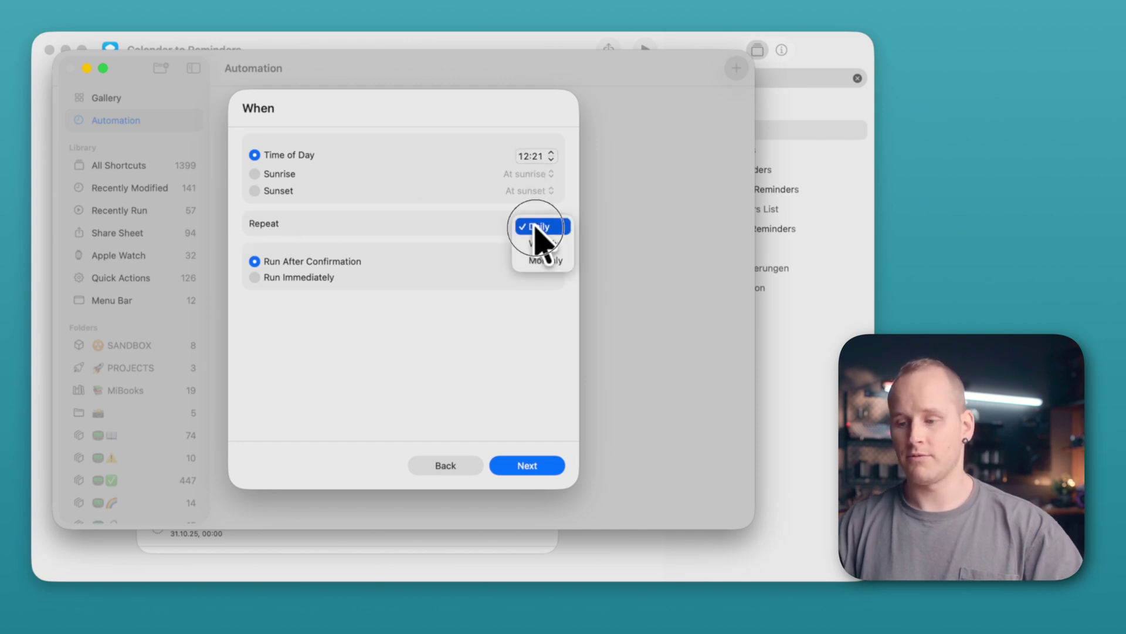
left_click(560, 276)
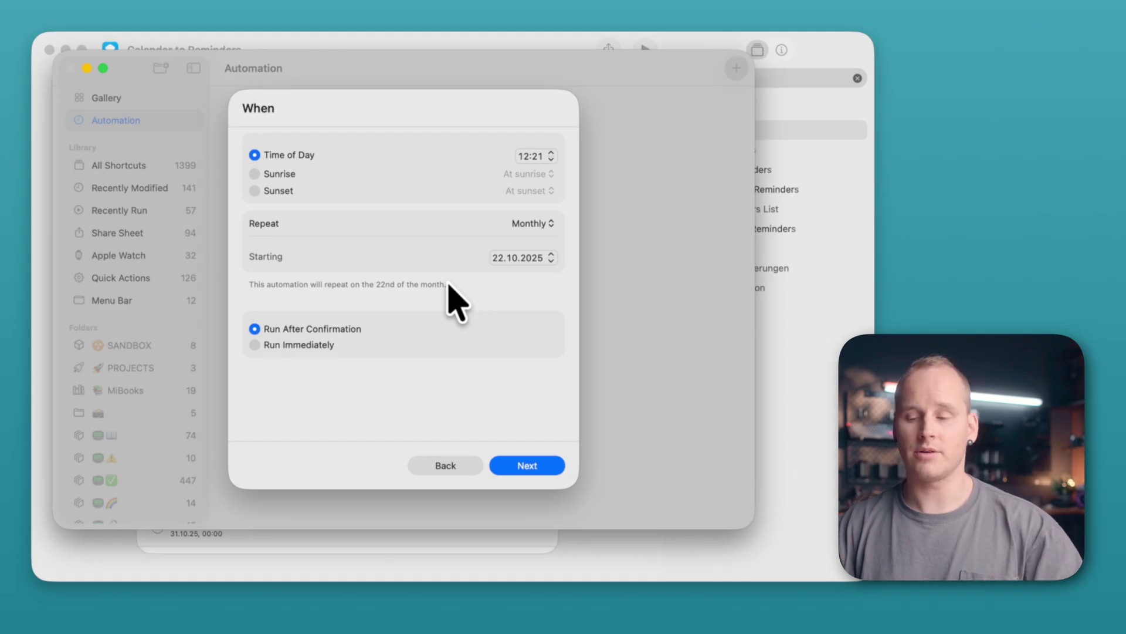
left_click(258, 344)
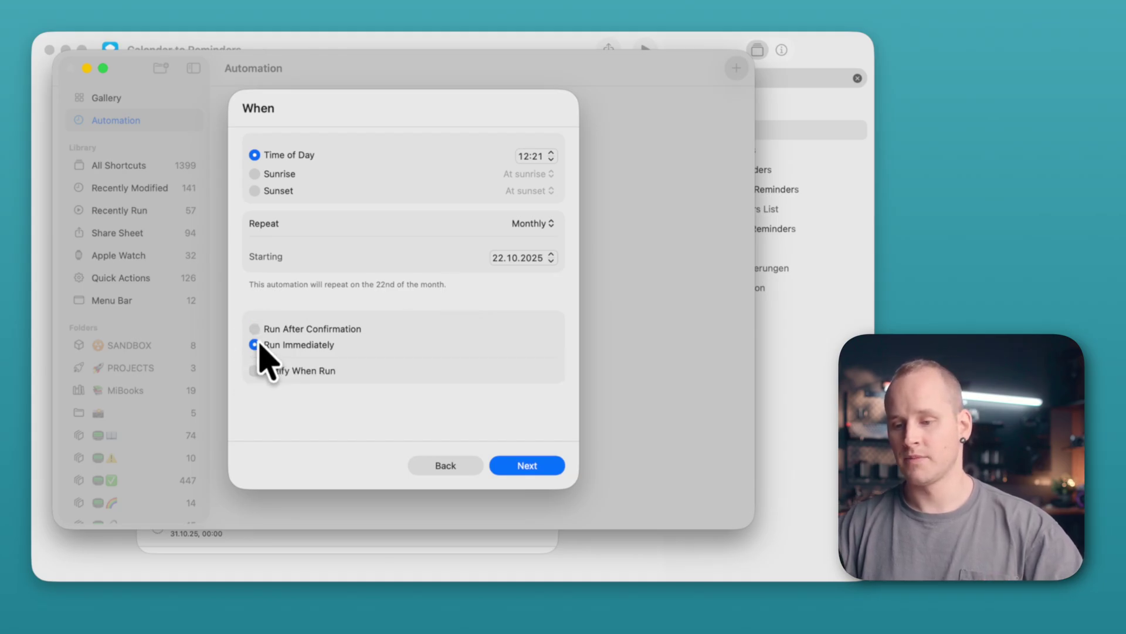
- Choose Calendar to Reminders as the shortcut the automation runs
left_click(521, 463)
left_click(517, 111)
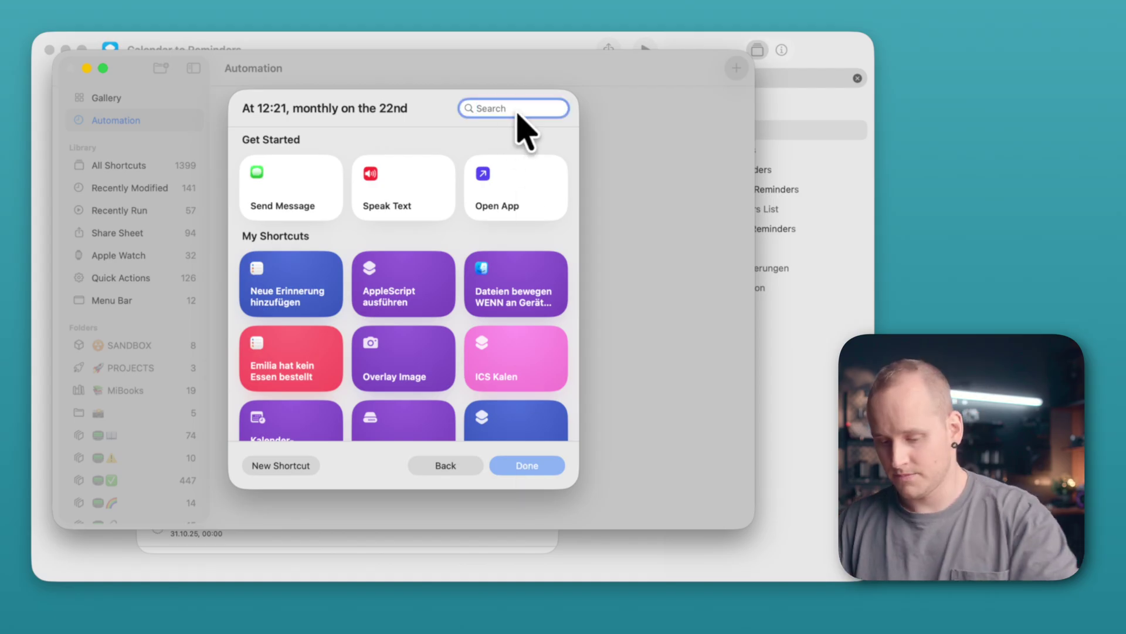
type("calendar to")
left_click(273, 176)
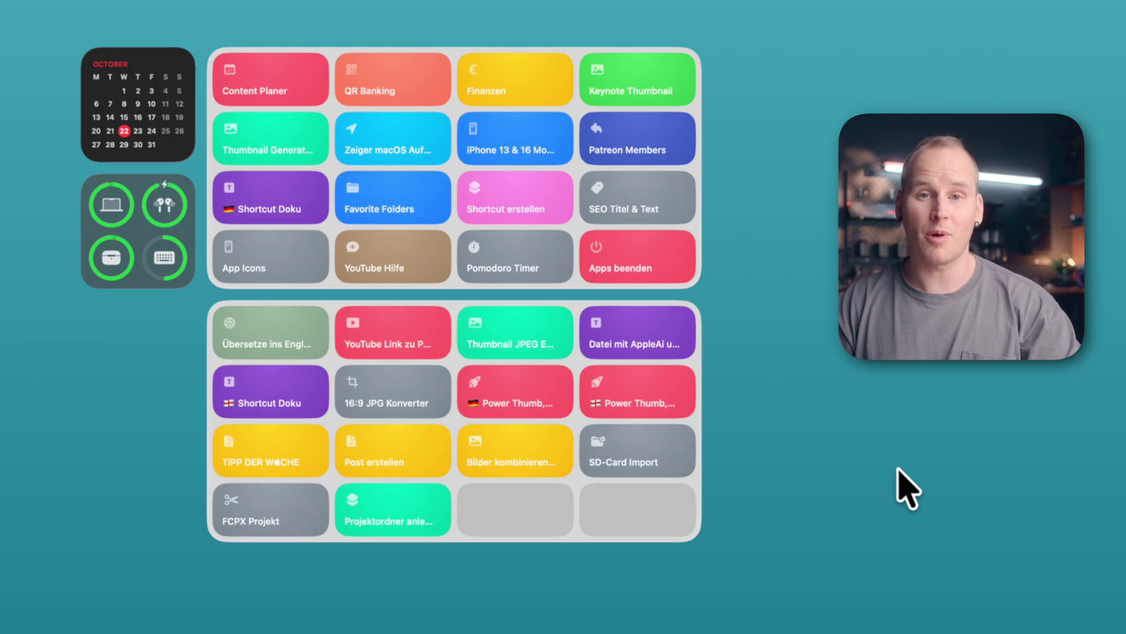
- Run the Remind Me shortcut from Spotlight by searching 'rm'
key("super+space")
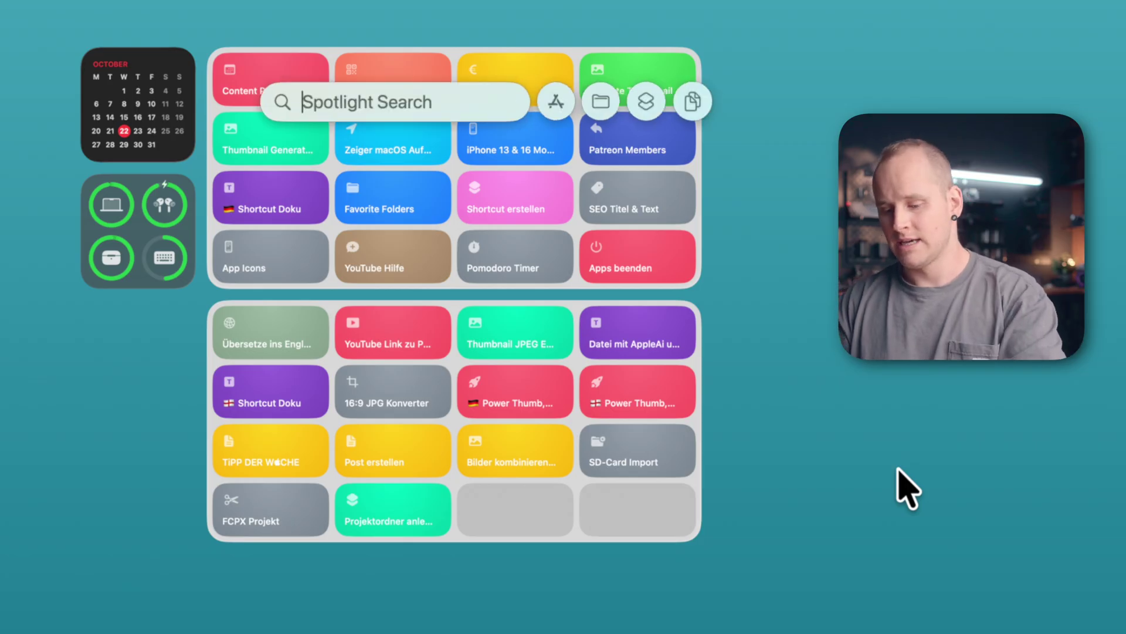
type("rm")
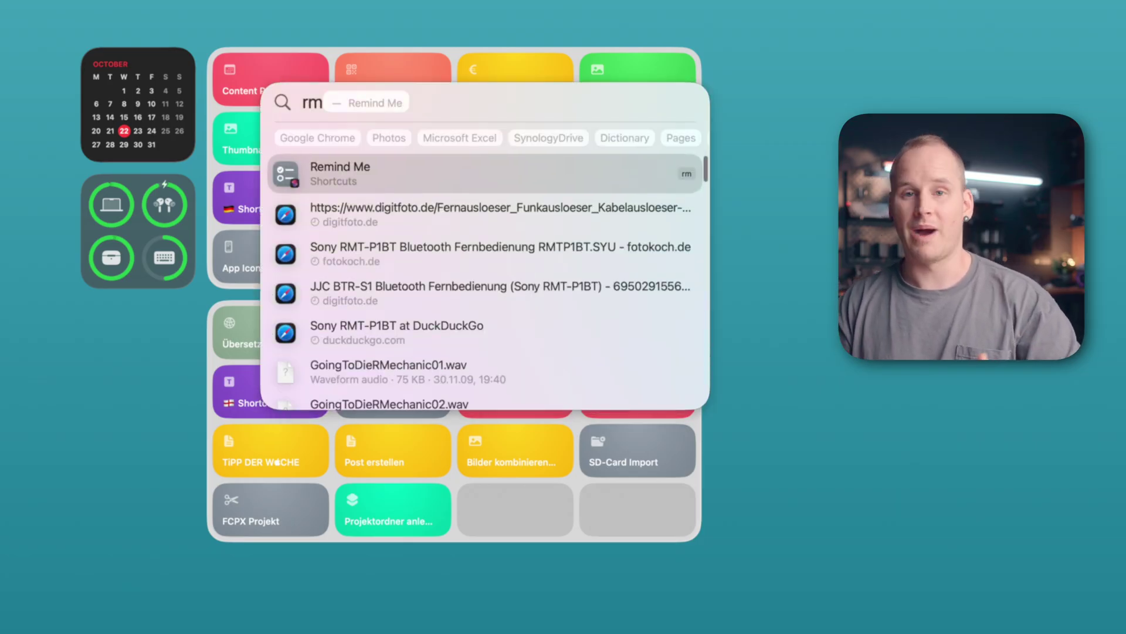
key("Return")
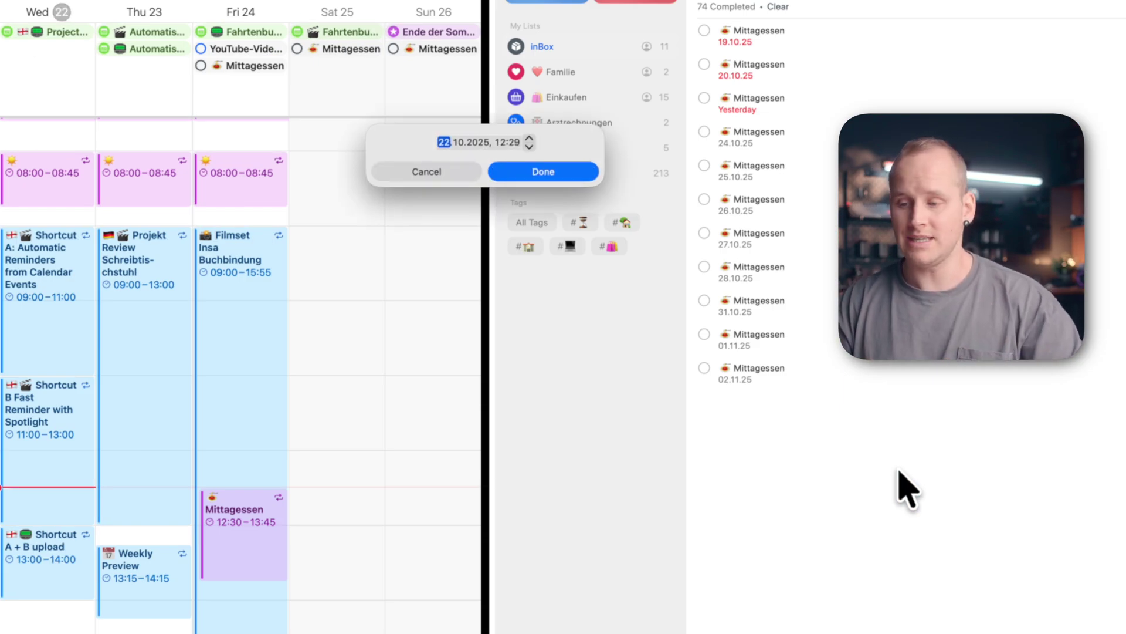
left_click_drag(516, 146, 369, 206)
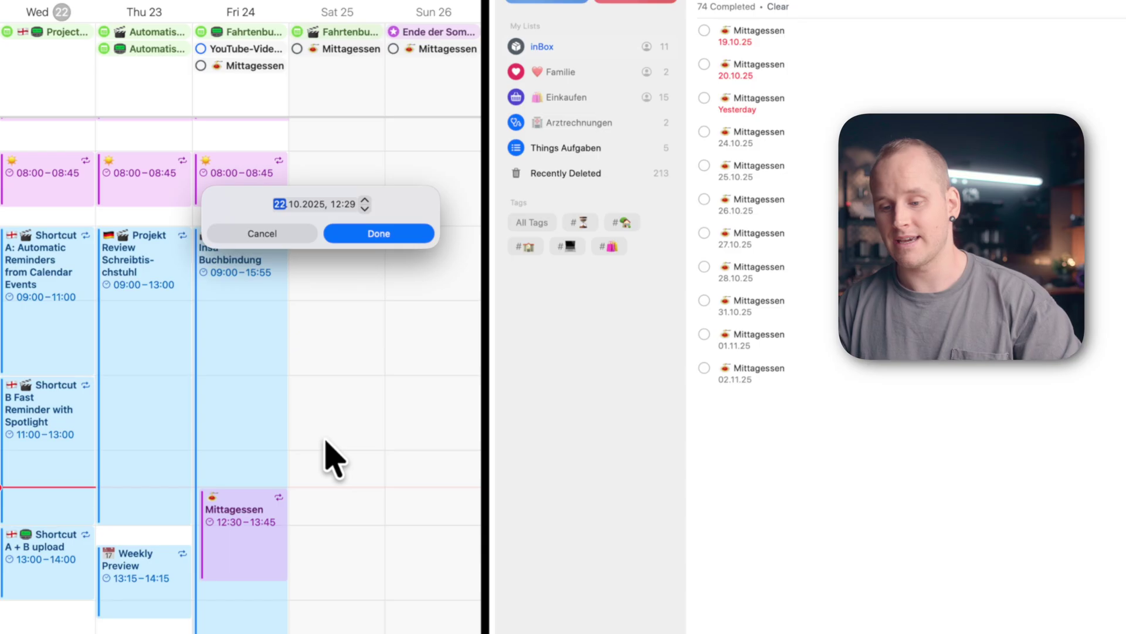
scroll(326, 460, "right", 5)
scroll(327, 460, "left", 5)
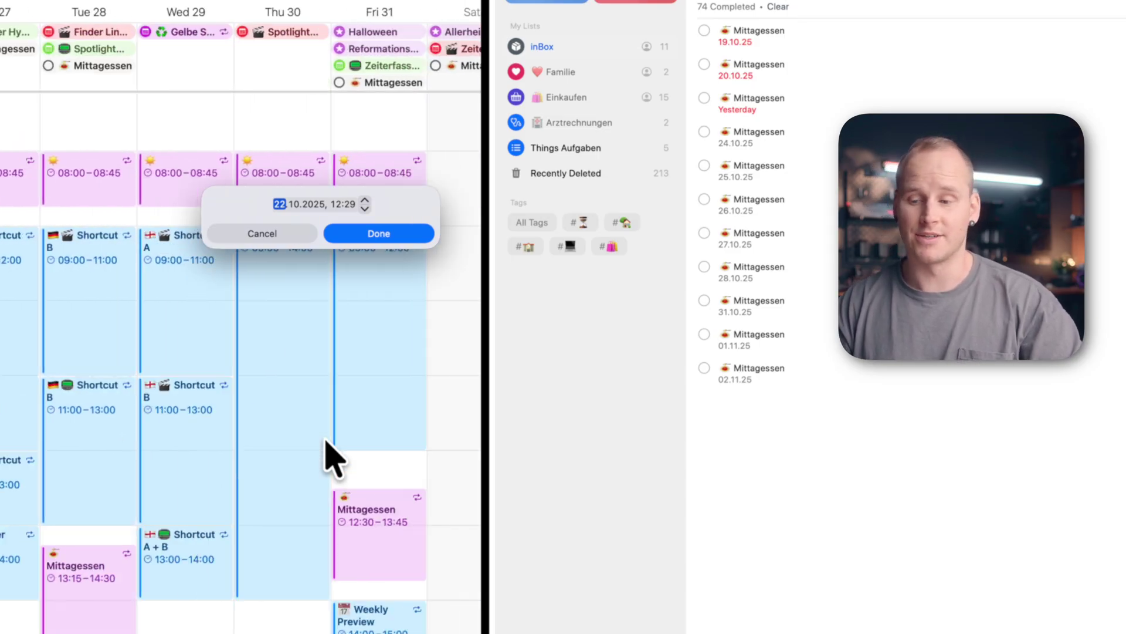
left_click(371, 234)
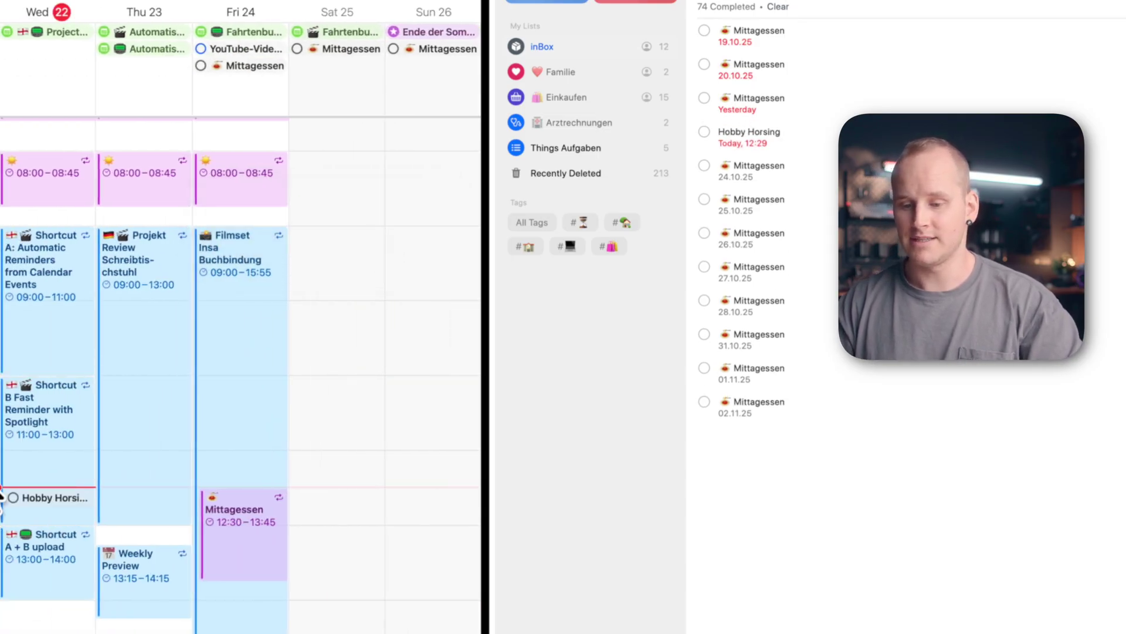
left_click(47, 498)
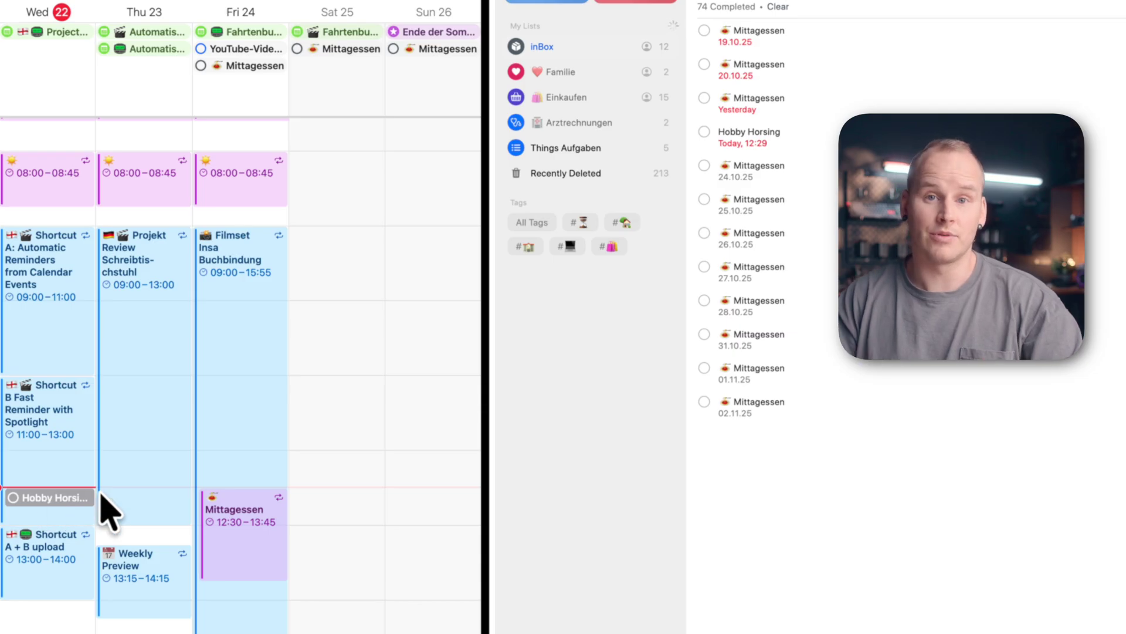